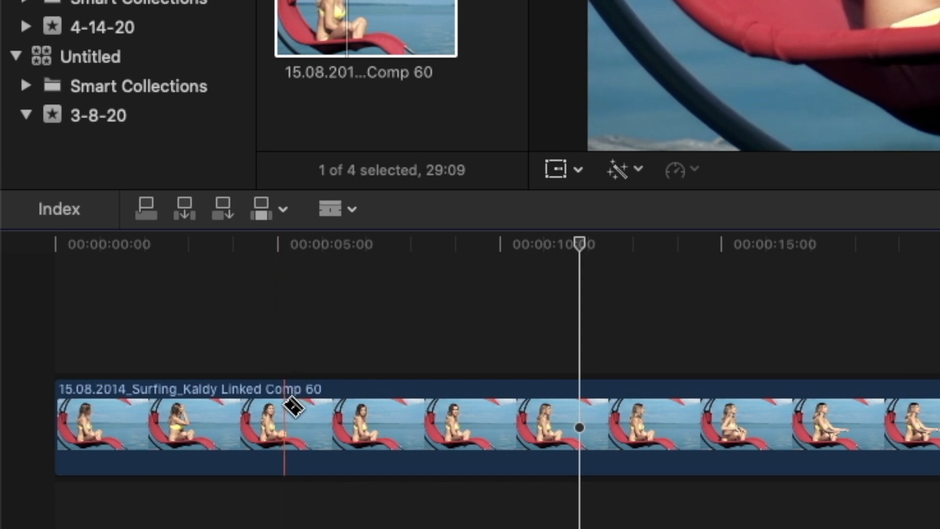
- Blade the timeline clip at about 5 and 9.5 seconds to split off a middle segment
{"action": "left_click", "coordinate": [293, 406]}
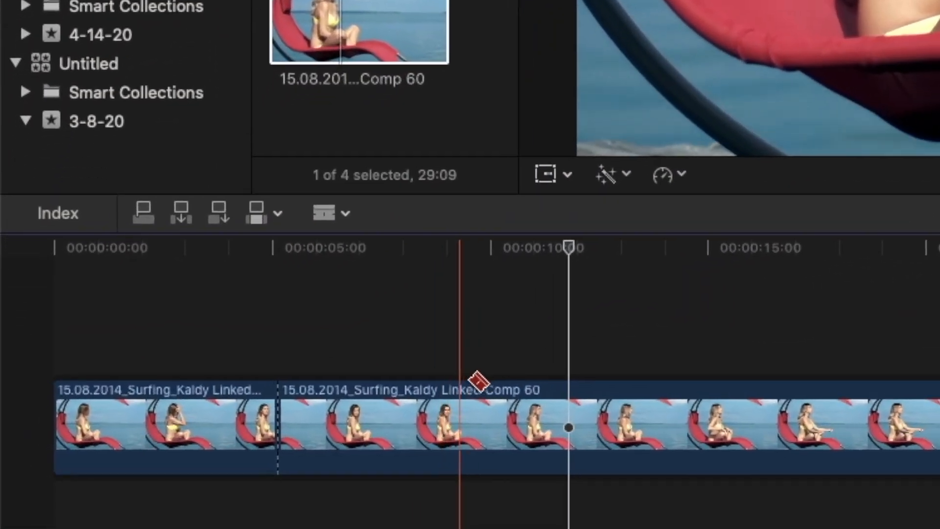
{"action": "left_click", "coordinate": [485, 413]}
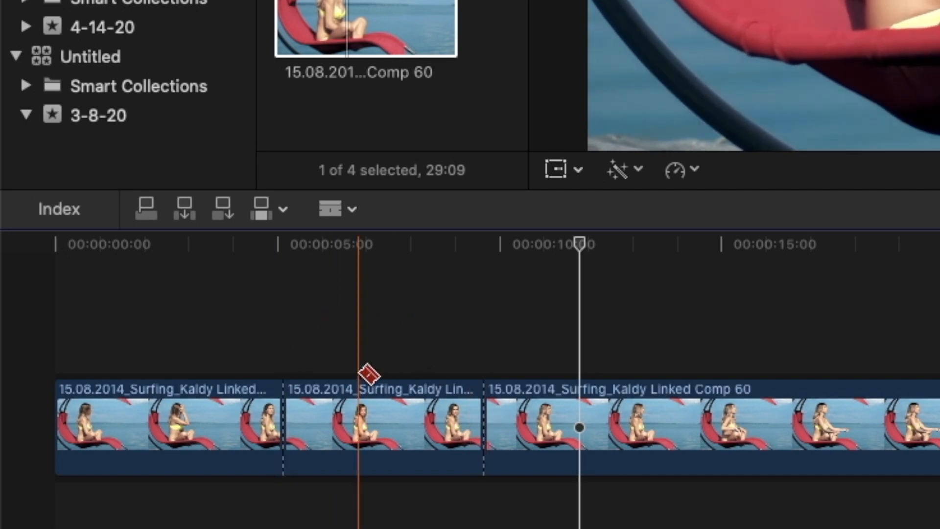
{"action": "key", "text": "a"}
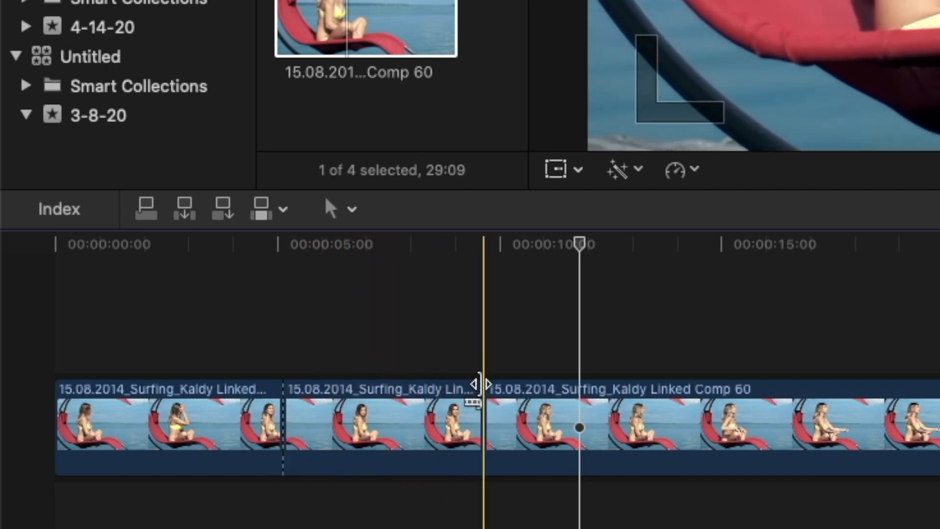
- Apply the Ken Burns crop type to the middle segment of the clip
{"action": "left_click", "coordinate": [359, 415]}
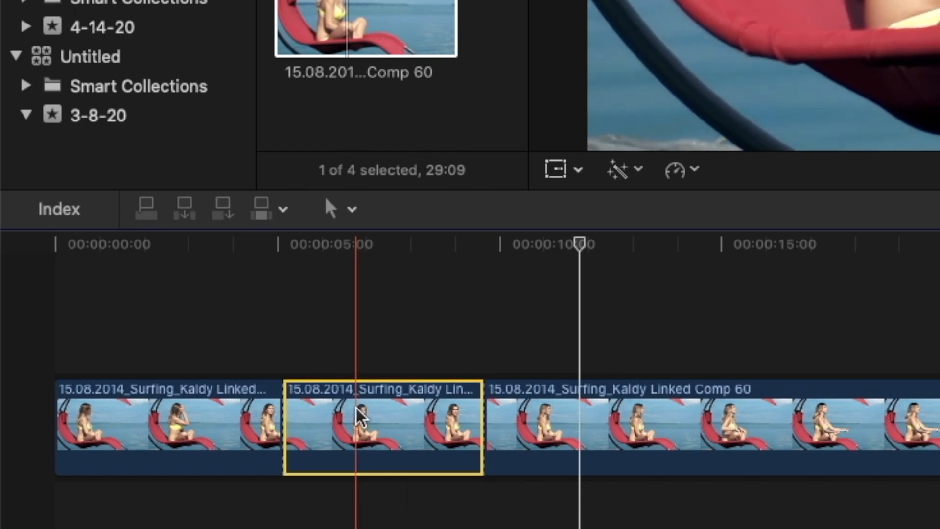
{"action": "left_click", "coordinate": [577, 170]}
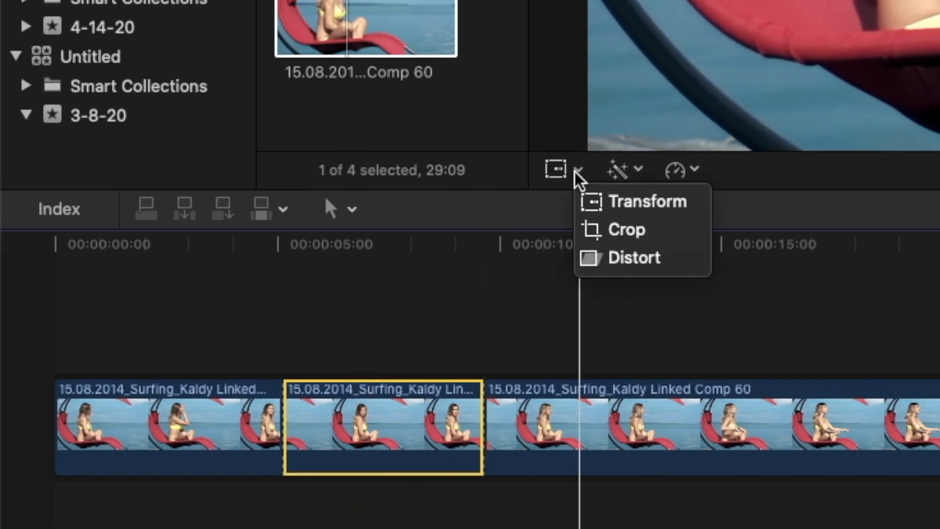
{"action": "left_click", "coordinate": [627, 230]}
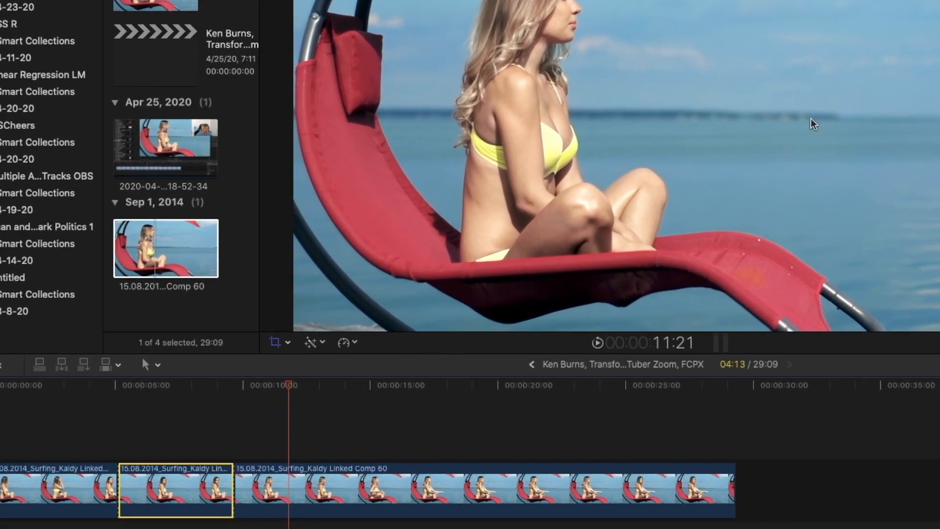
{"action": "left_click", "coordinate": [172, 418]}
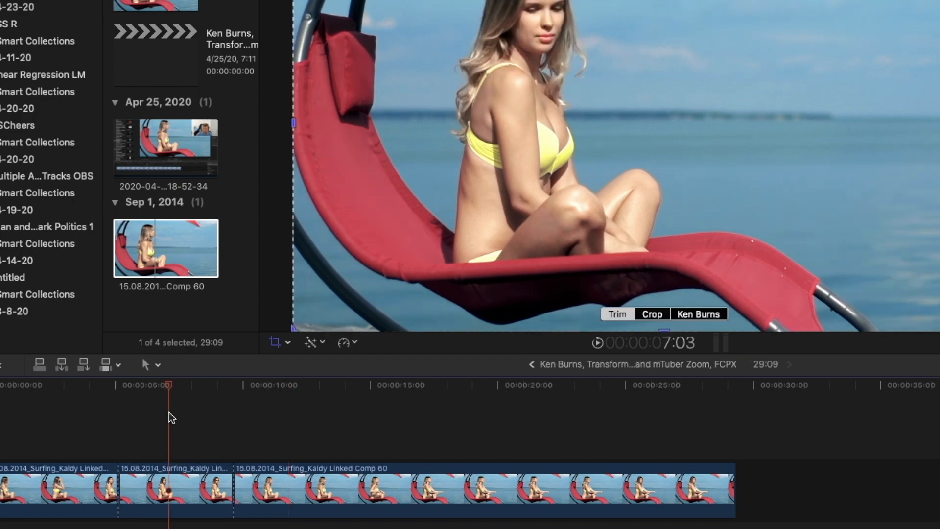
{"action": "left_click", "coordinate": [169, 473]}
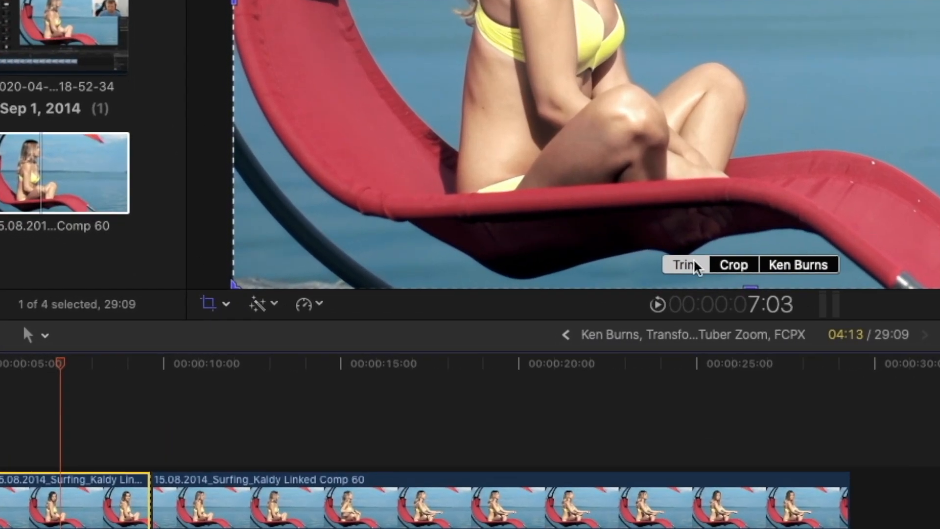
{"action": "left_click", "coordinate": [798, 265]}
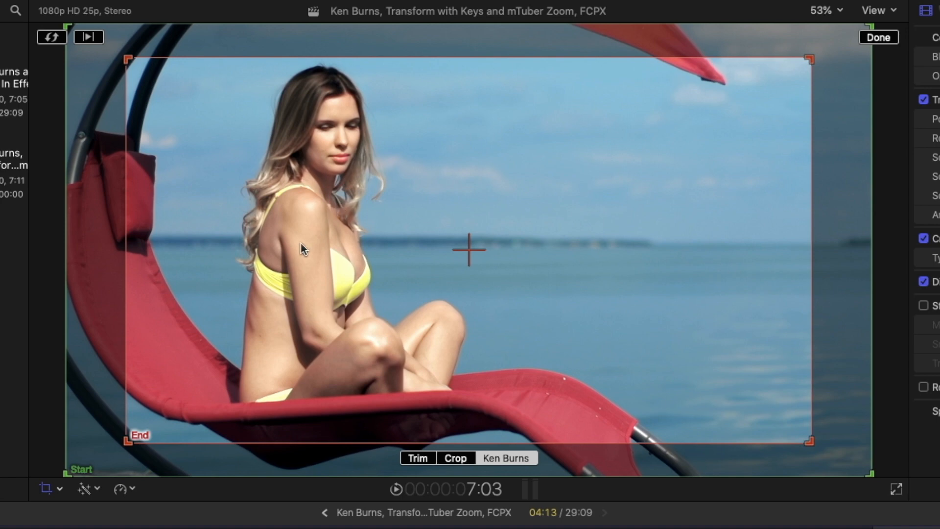
- Shrink the Ken Burns end frame and reposition it around the seated woman, with the start frame at full view
{"action": "left_click_drag", "start_coordinate": [124, 448], "coordinate": [152, 410]}
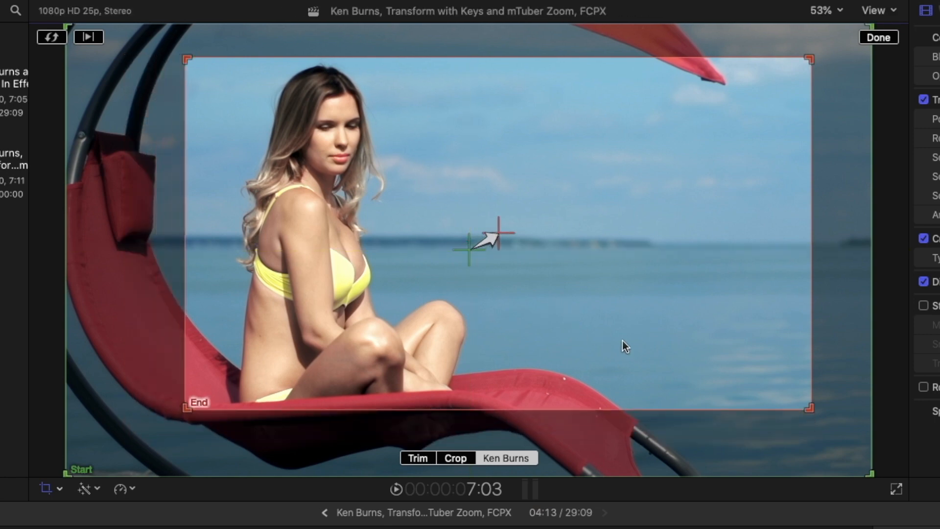
{"action": "left_click_drag", "start_coordinate": [630, 342], "coordinate": [534, 320]}
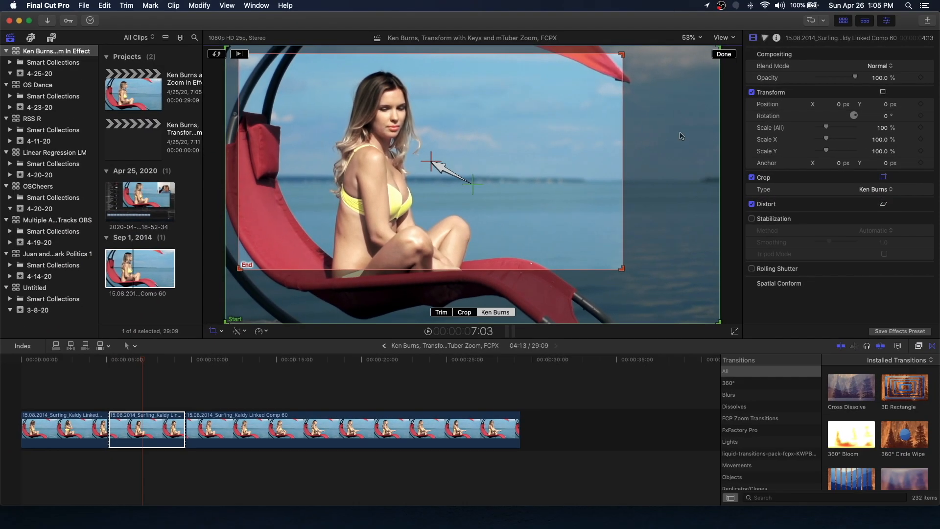
{"action": "left_click", "coordinate": [725, 55]}
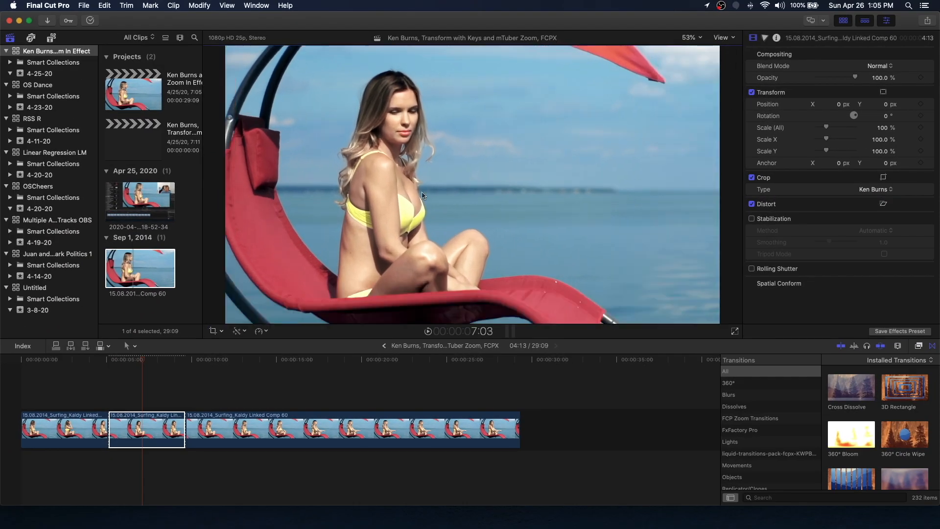
- Play back the timeline from just before the second segment to review the Ken Burns zoom-in
{"action": "left_click", "coordinate": [89, 392]}
{"action": "key", "text": "space"}
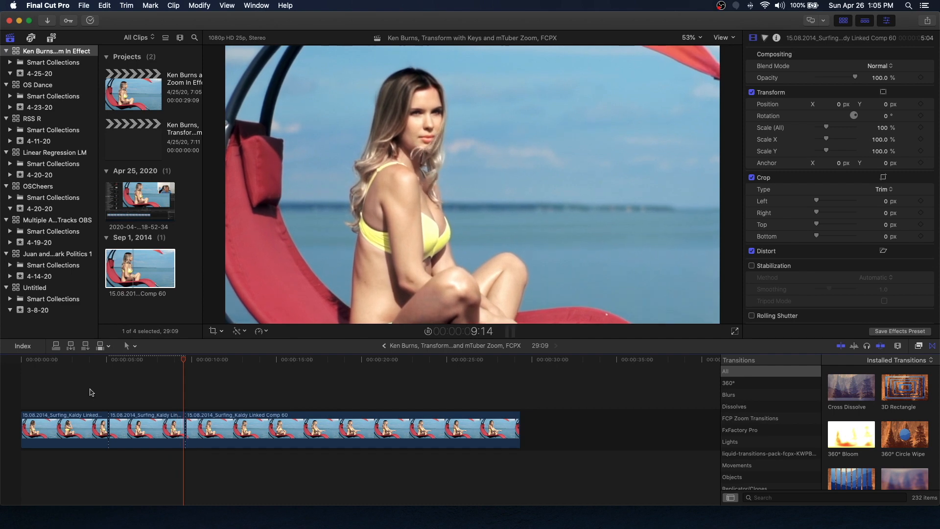
{"action": "key", "text": "space"}
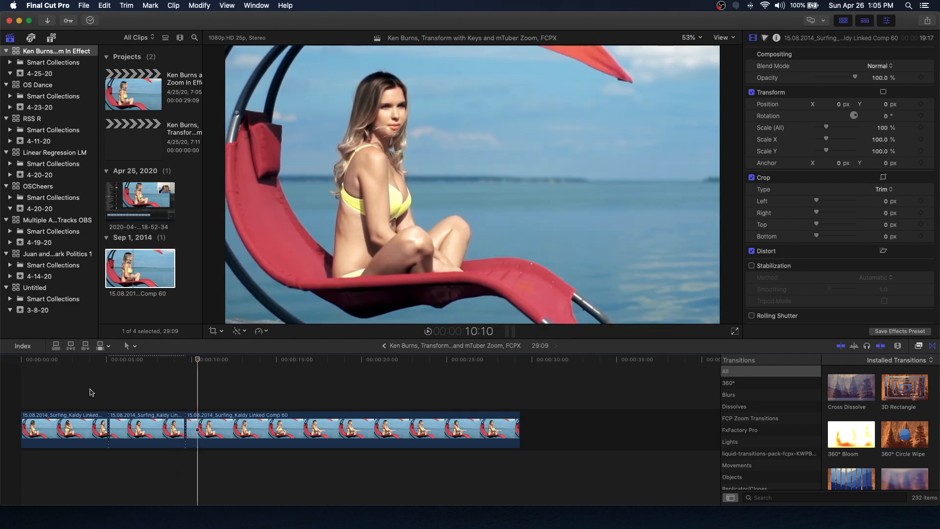
- Blade the last segment at about 11.8 seconds to make a short piece right after the zoom-in
{"action": "key", "text": "b"}
{"action": "left_click", "coordinate": [223, 429]}
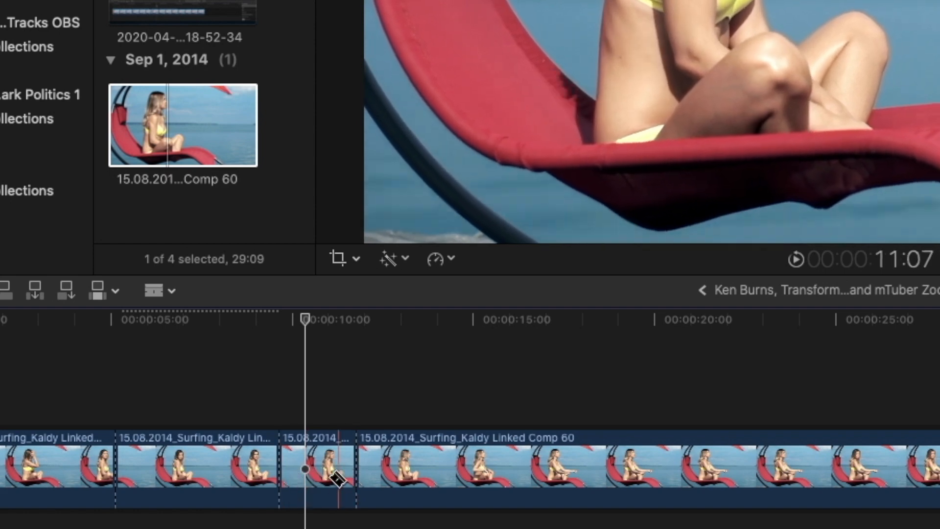
{"action": "key", "text": "a"}
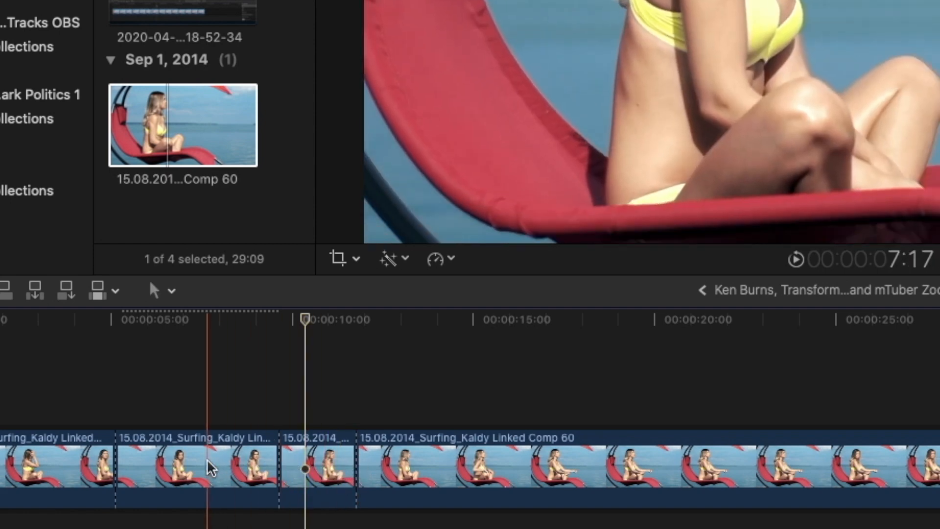
- Copy the zoomed segment's attributes and paste only Crop onto the short third segment, with keyframe timing Stretch to Fit
{"action": "left_click", "coordinate": [211, 468]}
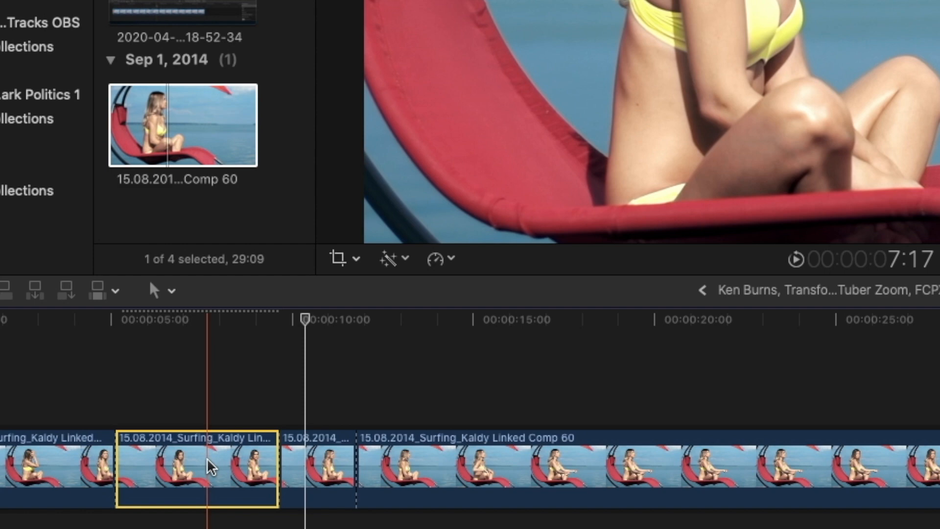
{"action": "left_click", "coordinate": [327, 461]}
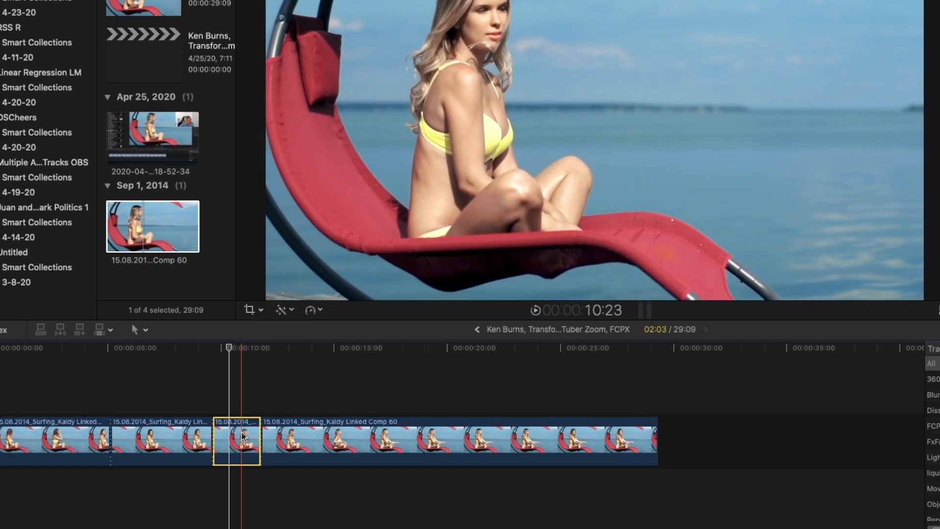
{"action": "key", "text": "super+shift+v"}
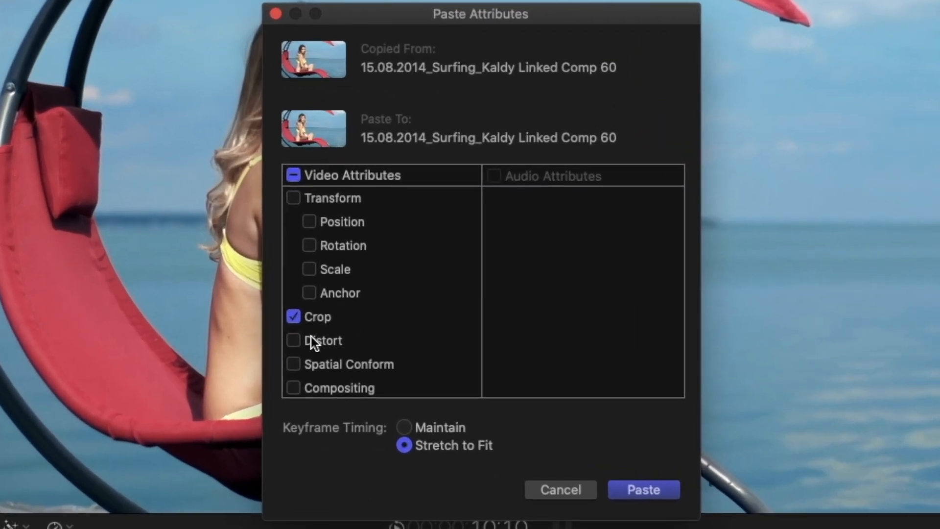
{"action": "scroll", "coordinate": [313, 235], "scroll_direction": "down", "scroll_amount": 1}
{"action": "scroll", "coordinate": [313, 235], "scroll_direction": "up", "scroll_amount": 1}
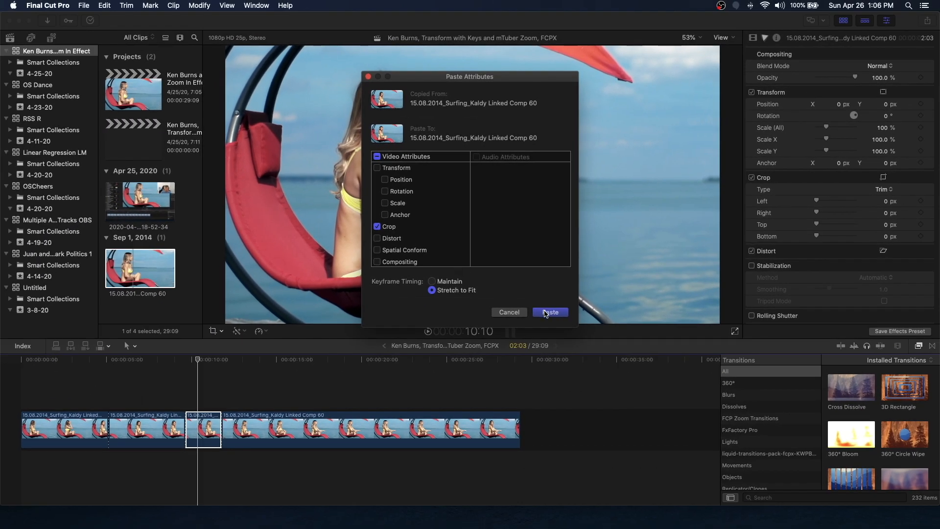
{"action": "left_click", "coordinate": [549, 312]}
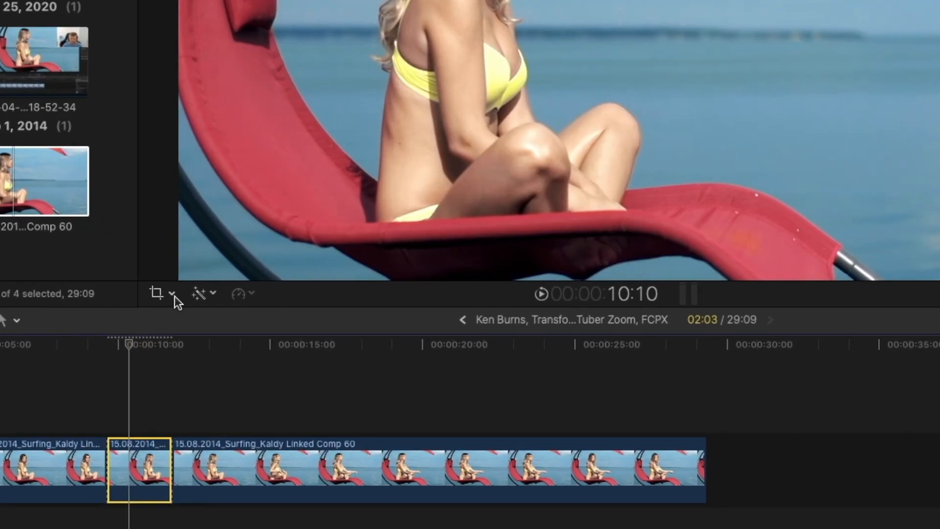
- Swap the Ken Burns start and end frames on the third segment to zoom back out, and play back the result
{"action": "left_click", "coordinate": [185, 303]}
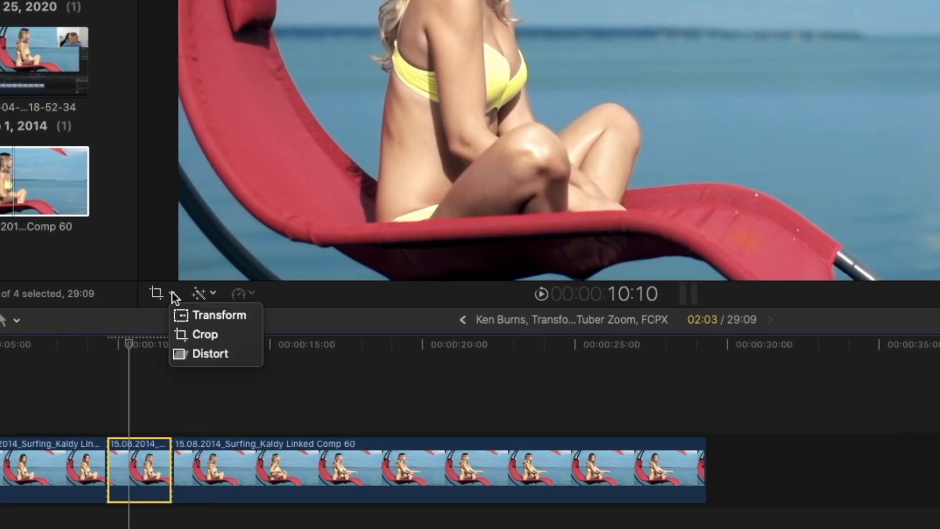
{"action": "left_click", "coordinate": [190, 335]}
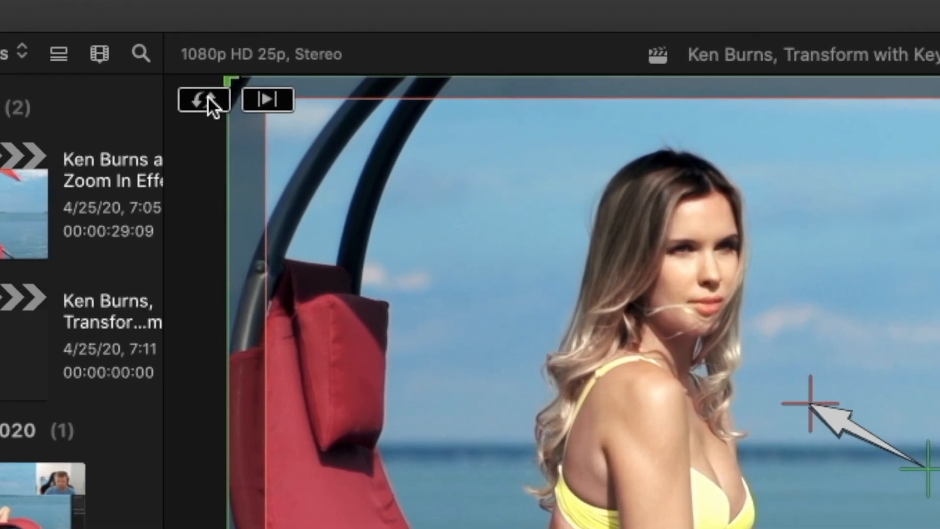
{"action": "left_click", "coordinate": [208, 99]}
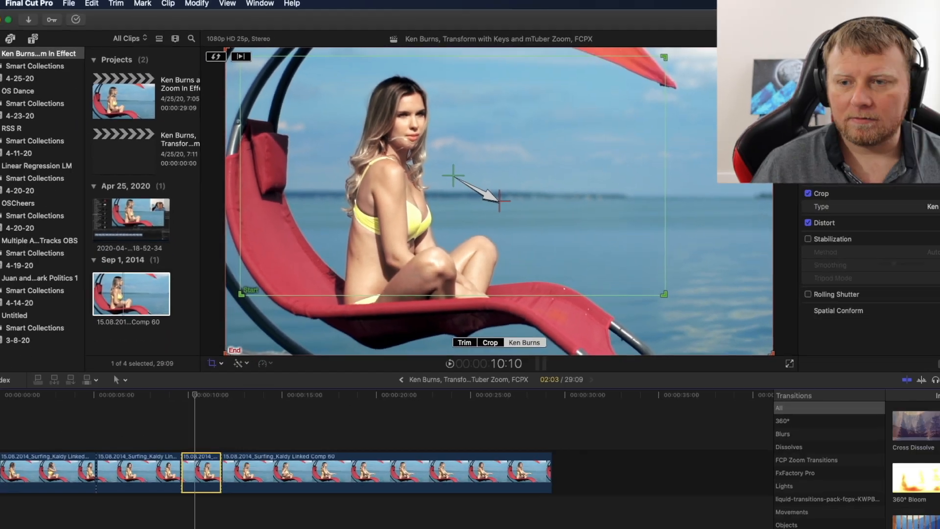
{"action": "left_click", "coordinate": [728, 53]}
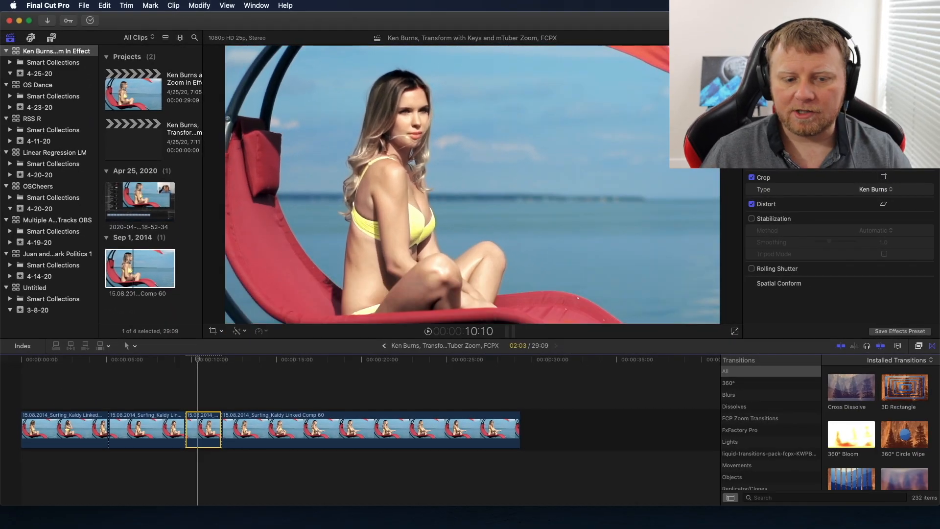
{"action": "left_click", "coordinate": [157, 382]}
{"action": "key", "text": "space"}
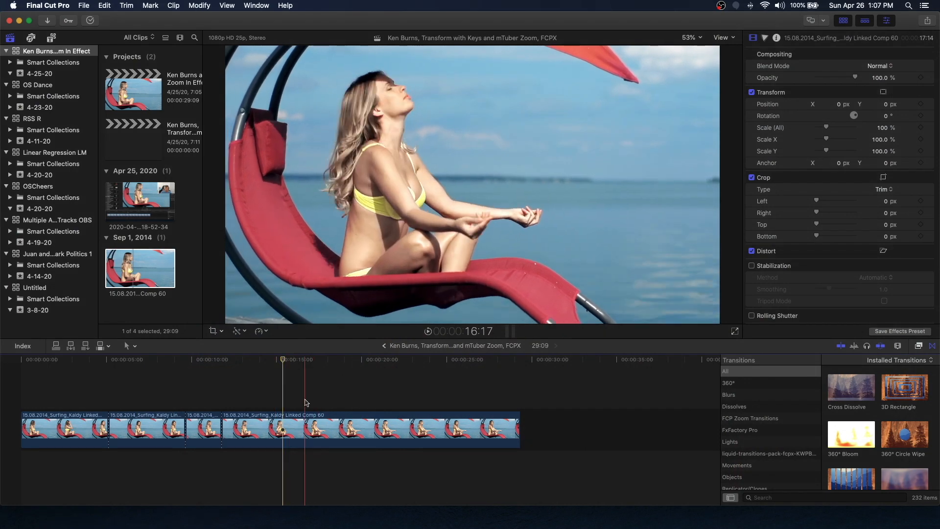
- Add a Transform keyframe to the last segment at 13:20
{"action": "left_click", "coordinate": [265, 399]}
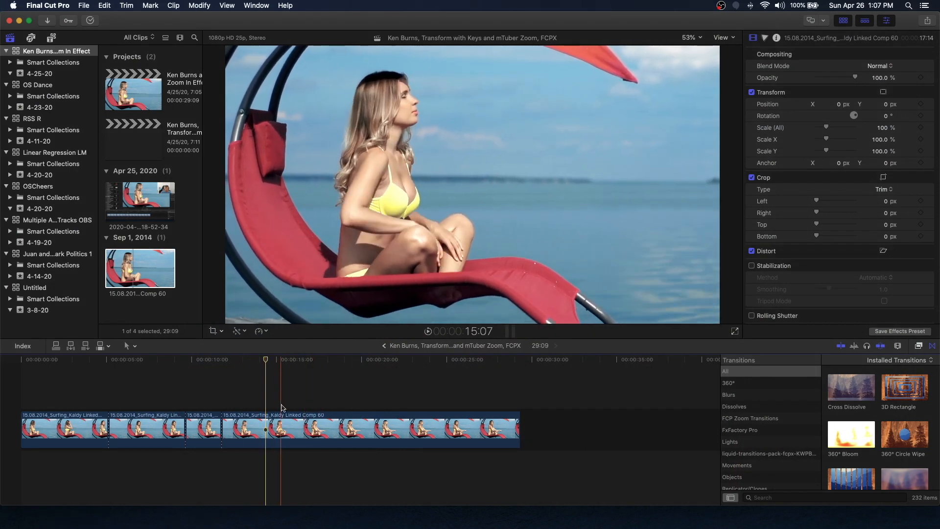
{"action": "left_click", "coordinate": [269, 416]}
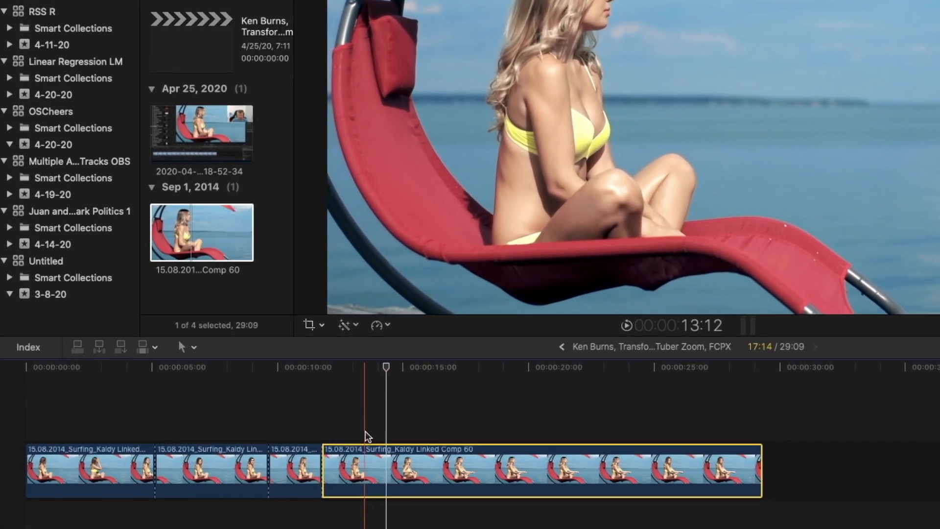
{"action": "left_click", "coordinate": [258, 406]}
{"action": "left_click", "coordinate": [381, 456]}
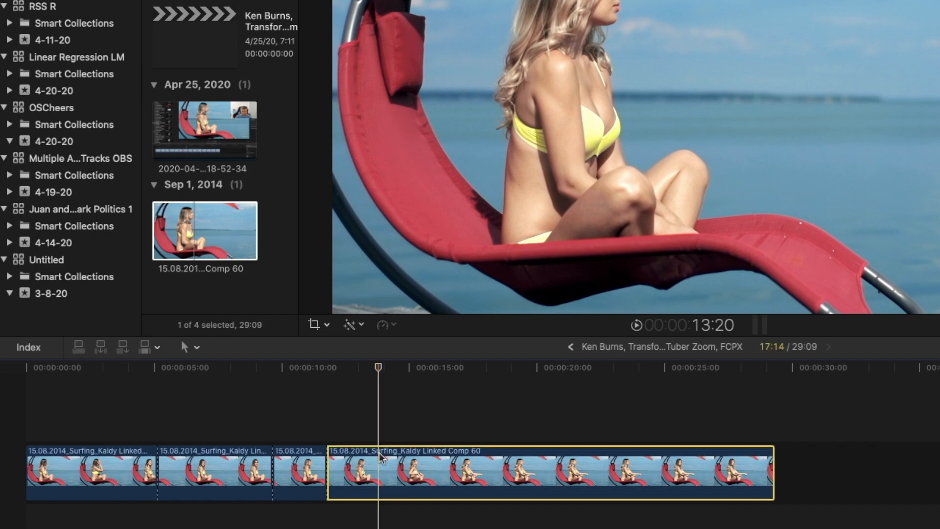
{"action": "left_click", "coordinate": [326, 324]}
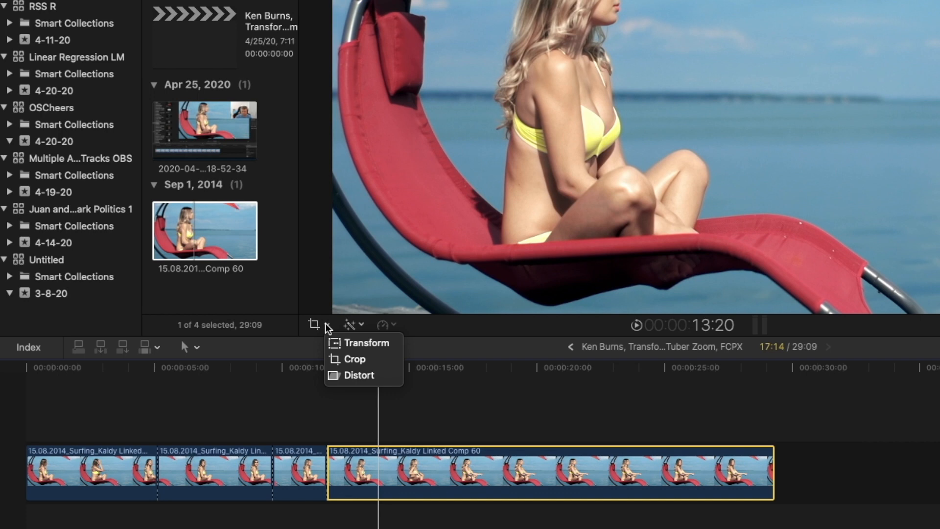
{"action": "left_click", "coordinate": [367, 344]}
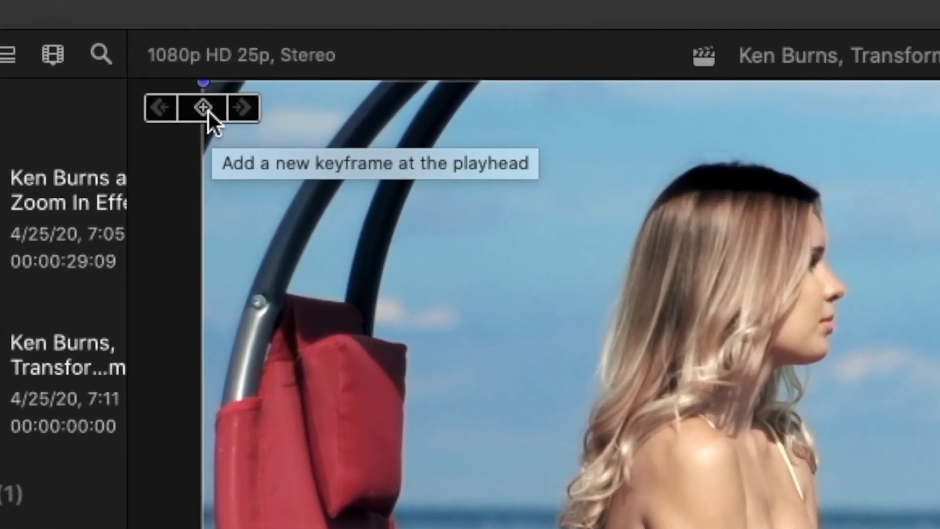
{"action": "left_click", "coordinate": [208, 110]}
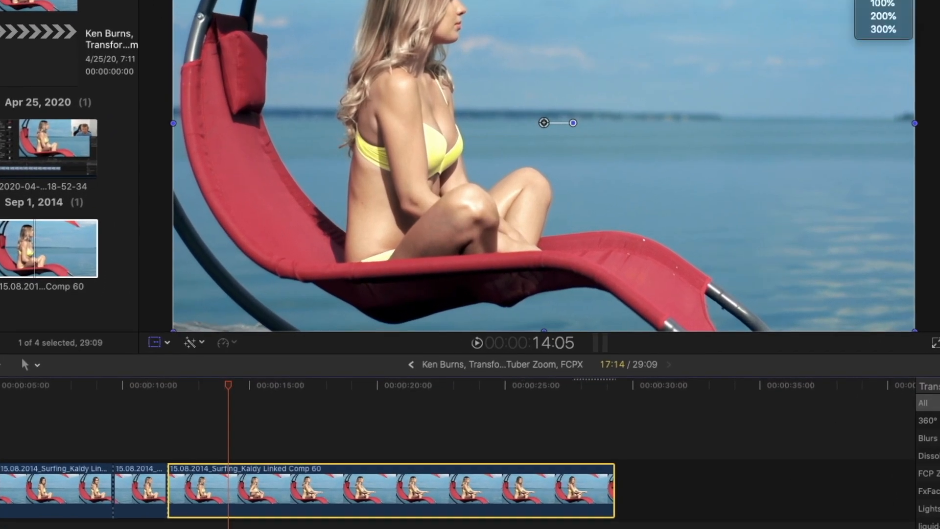
- At 14:05, scale the last segment to about 153% and move it to about X 289 px, Y -170 px
{"action": "left_click", "coordinate": [883, 0]}
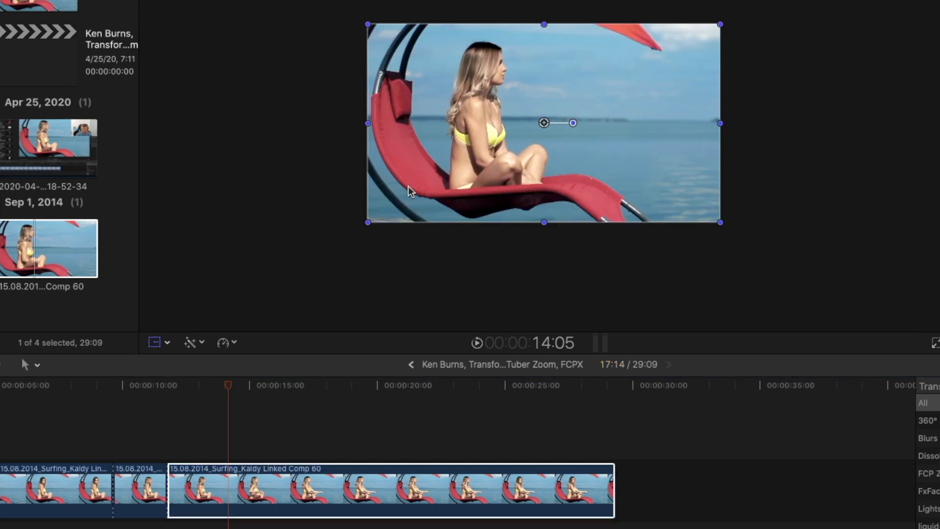
{"action": "left_click_drag", "start_coordinate": [367, 226], "coordinate": [274, 274]}
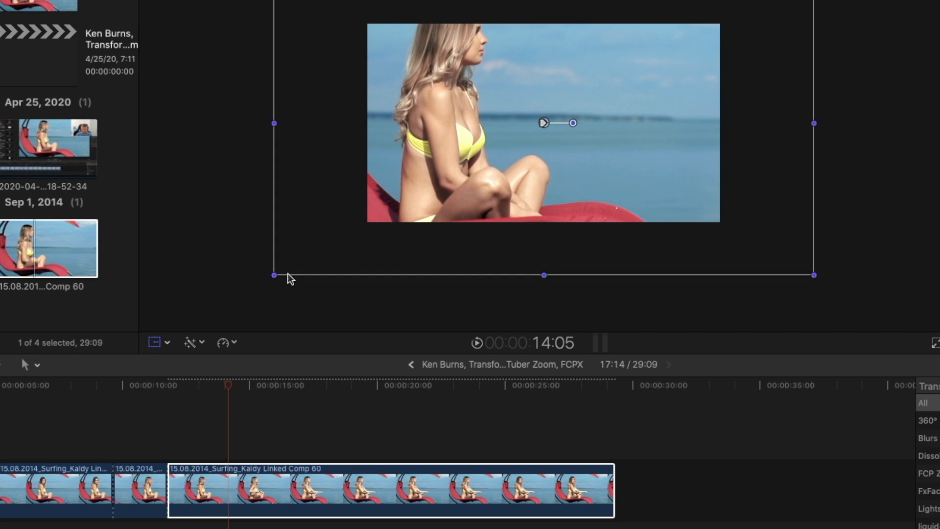
{"action": "left_click_drag", "start_coordinate": [525, 125], "coordinate": [578, 156]}
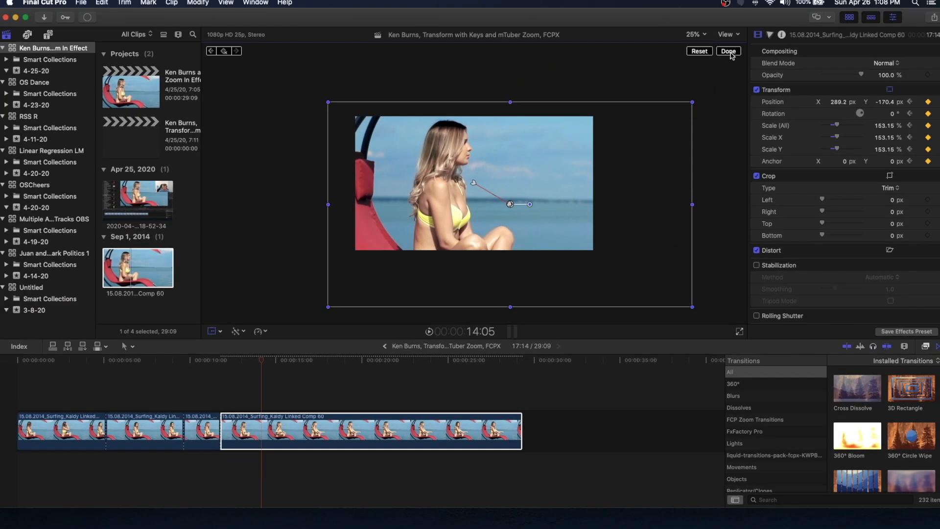
- Finish editing the last segment's Transform and set the viewer zoom to Fit
{"action": "left_click", "coordinate": [726, 54]}
{"action": "left_click", "coordinate": [698, 38]}
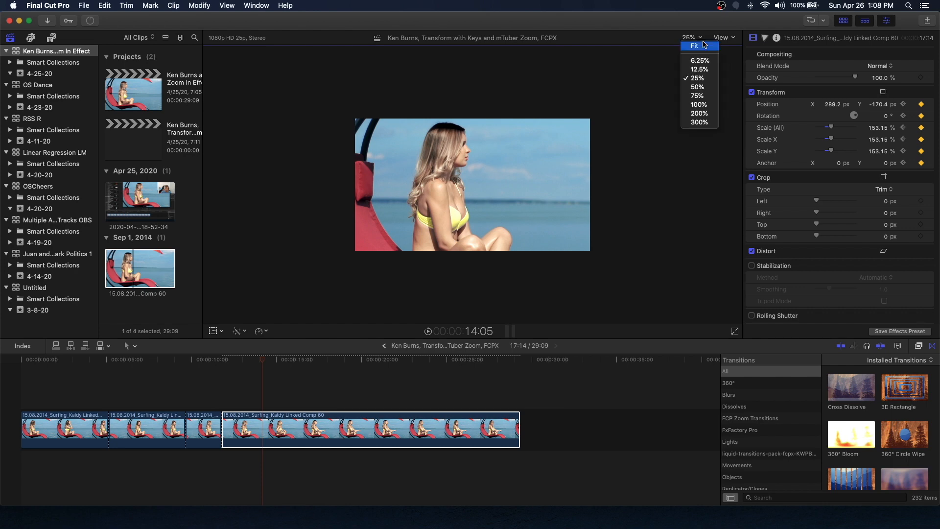
{"action": "left_click", "coordinate": [700, 46]}
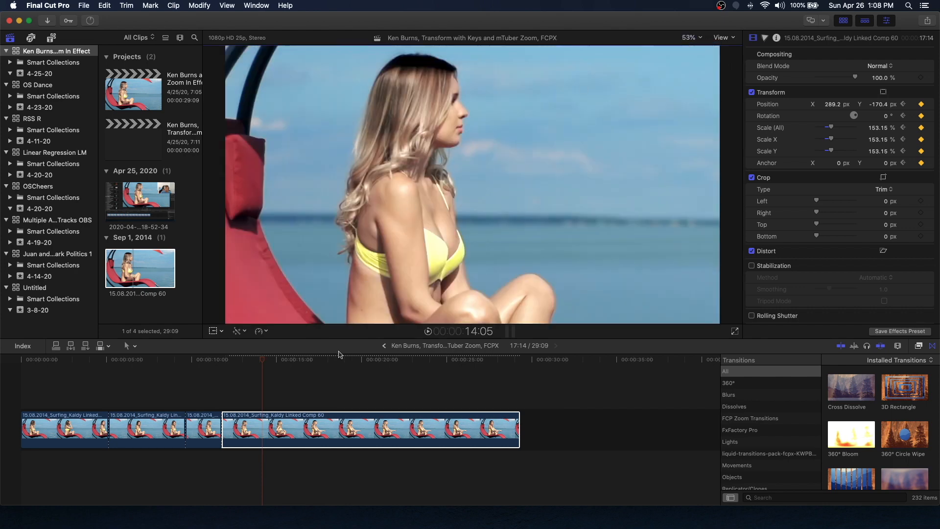
- Play back the last segment's keyframed zoom-in, starting from about 11:07
{"action": "left_click", "coordinate": [212, 397]}
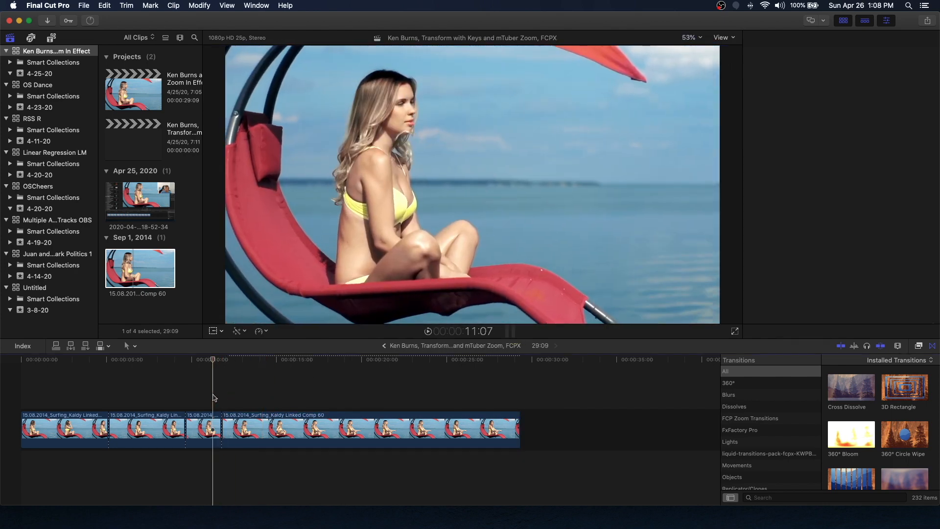
{"action": "key", "text": "space"}
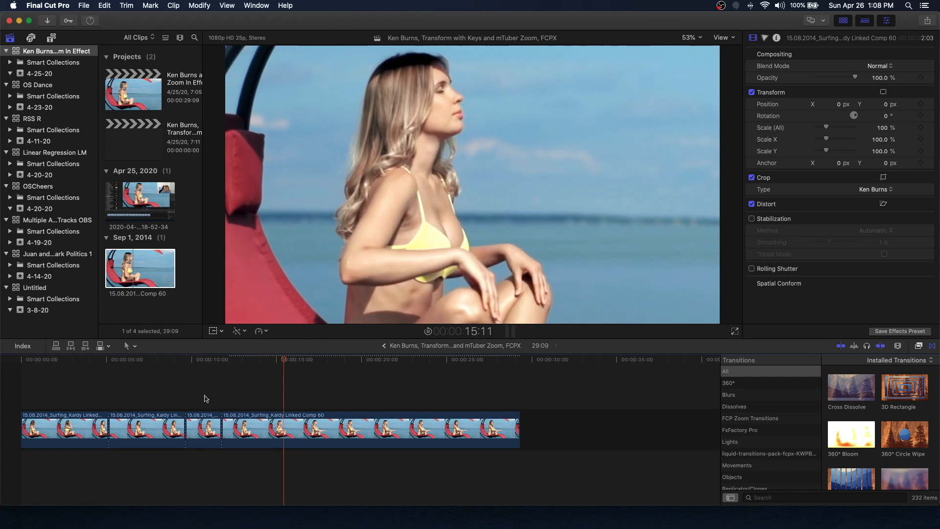
{"action": "key", "text": "space"}
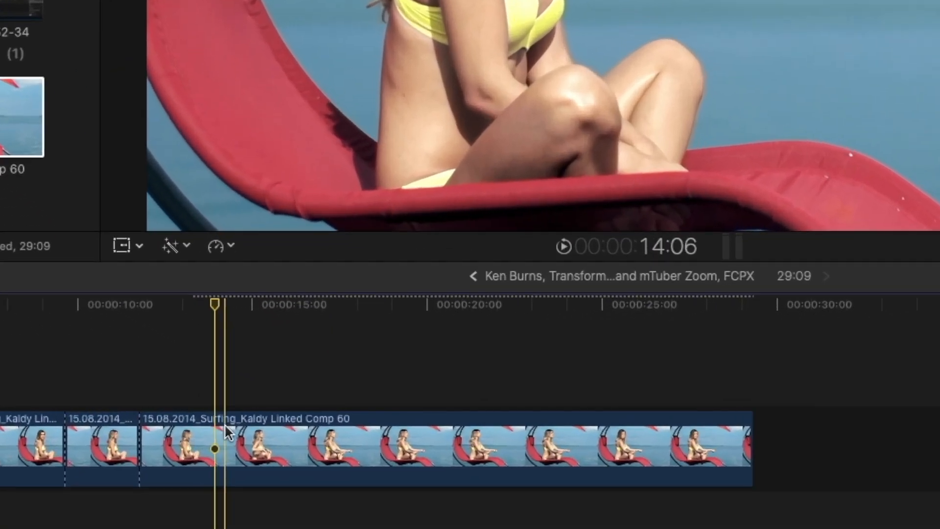
- Show the last segment's video animation and slow the zoom-in by moving its second Transform keyframe to about 15:07
{"action": "left_click", "coordinate": [267, 424]}
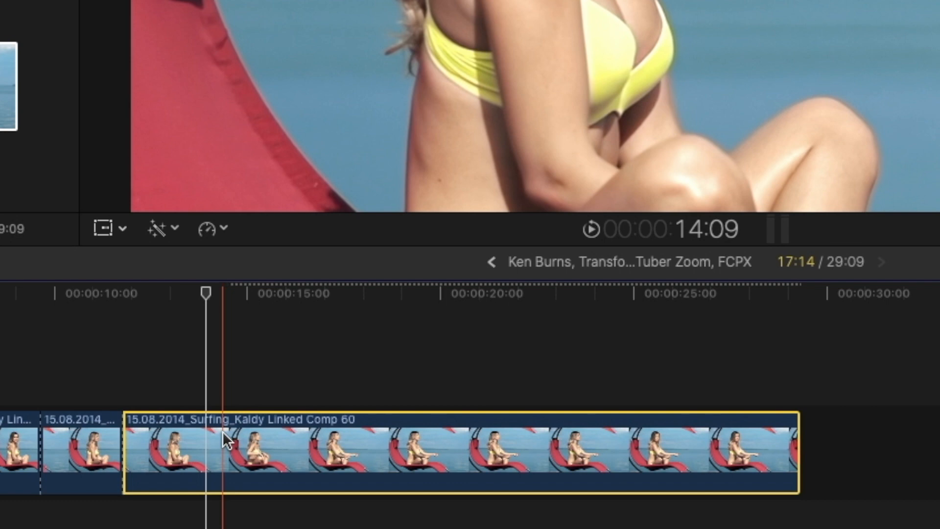
{"action": "key", "text": "ctrl+v"}
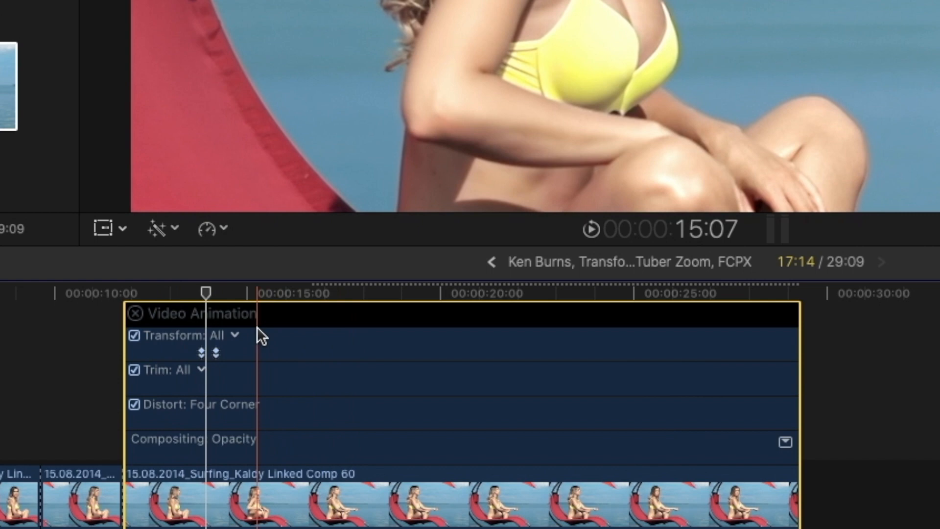
{"action": "left_click", "coordinate": [216, 352], "text": "alt"}
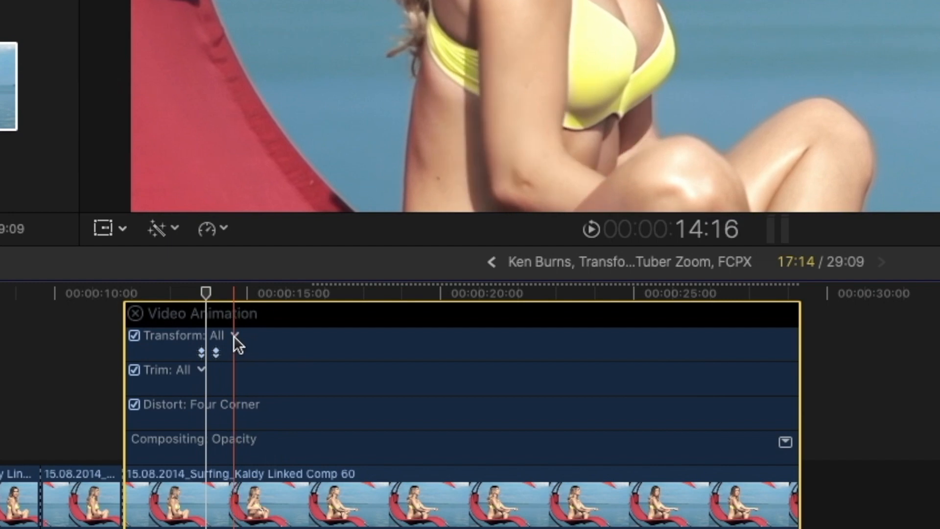
{"action": "left_click", "coordinate": [234, 336]}
{"action": "left_click", "coordinate": [260, 338]}
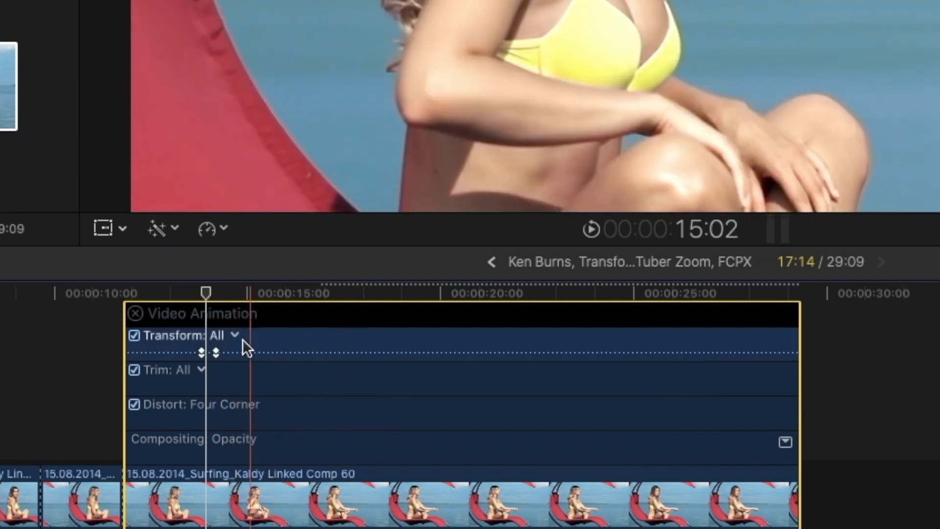
{"action": "left_click_drag", "start_coordinate": [216, 352], "coordinate": [258, 353]}
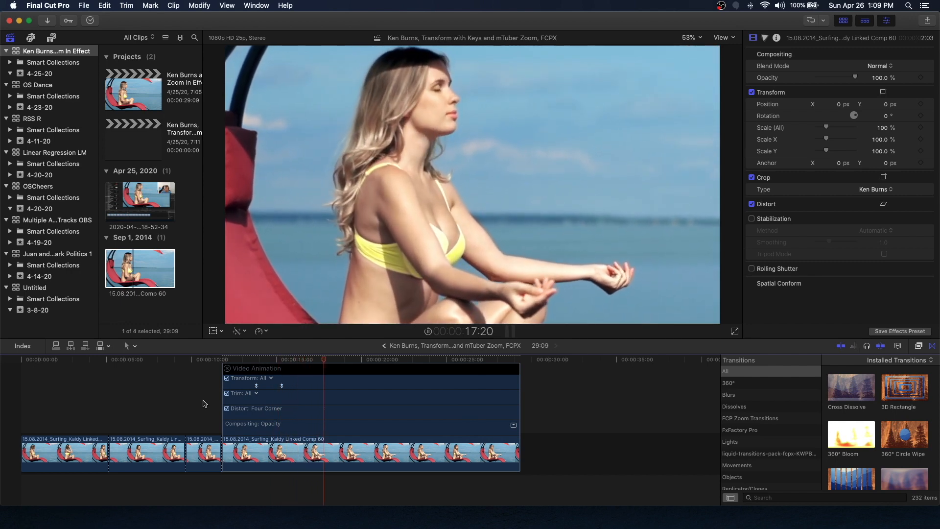
- Add a Transform keyframe at 19:13, and at 19:23 scale the last segment to about 102% at about X -21 px, Y 20 px
{"action": "left_click", "coordinate": [353, 364]}
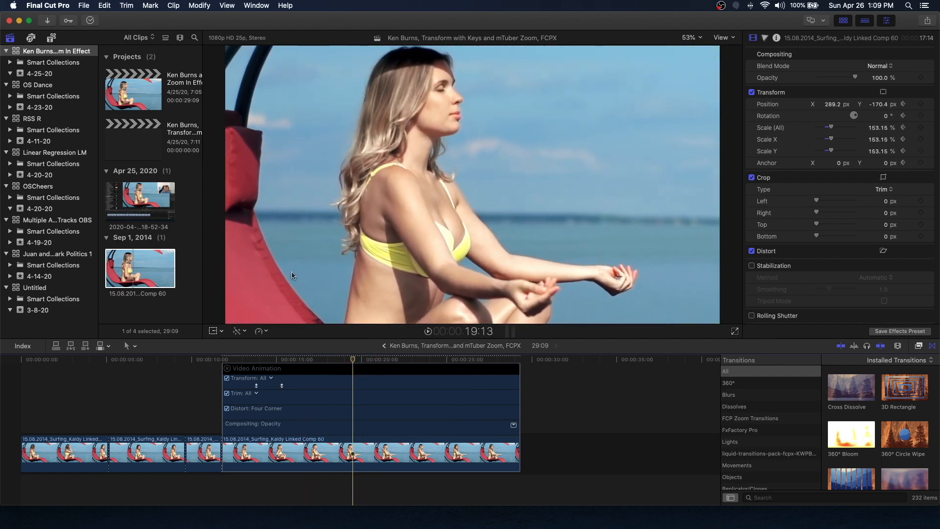
{"action": "left_click", "coordinate": [226, 343]}
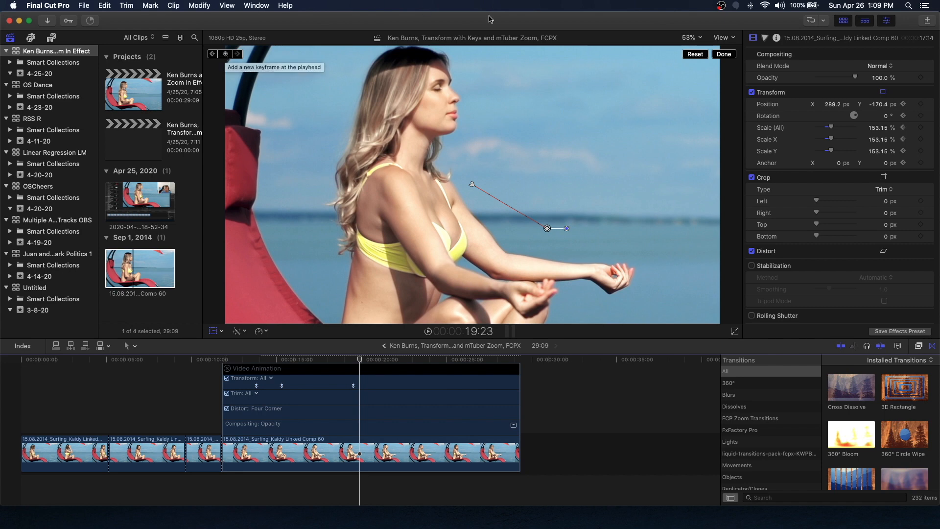
{"action": "left_click", "coordinate": [700, 38]}
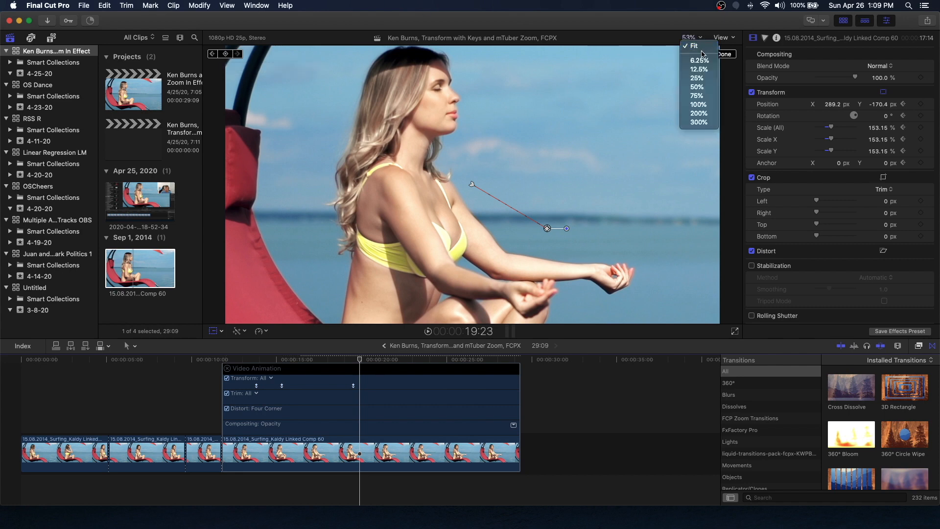
{"action": "left_click", "coordinate": [697, 79]}
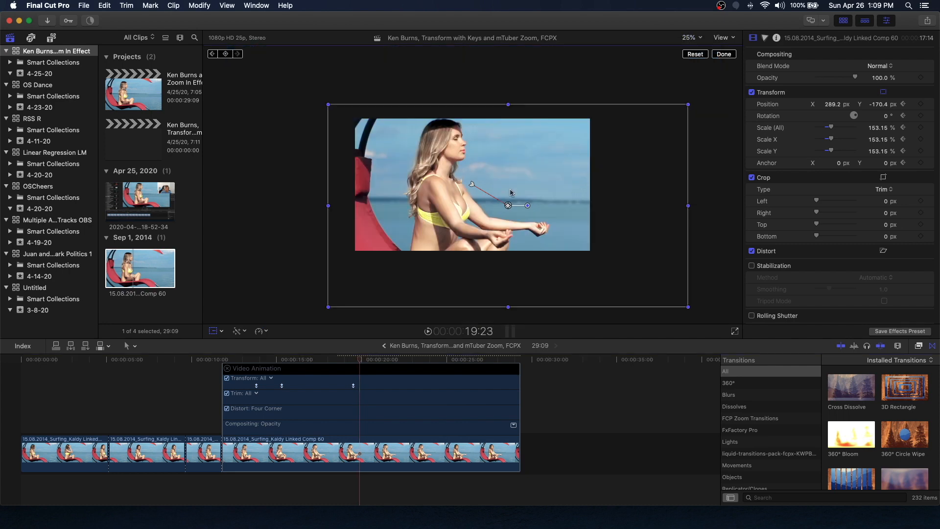
{"action": "left_click_drag", "start_coordinate": [328, 308], "coordinate": [395, 219]}
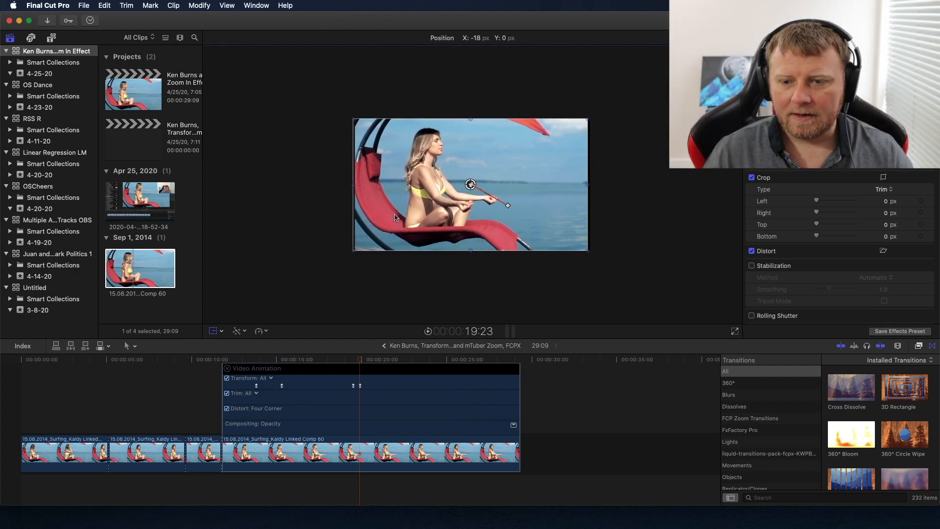
{"action": "left_click_drag", "start_coordinate": [355, 253], "coordinate": [347, 255]}
{"action": "left_click_drag", "start_coordinate": [394, 236], "coordinate": [396, 232]}
{"action": "left_click_drag", "start_coordinate": [347, 114], "coordinate": [355, 120]}
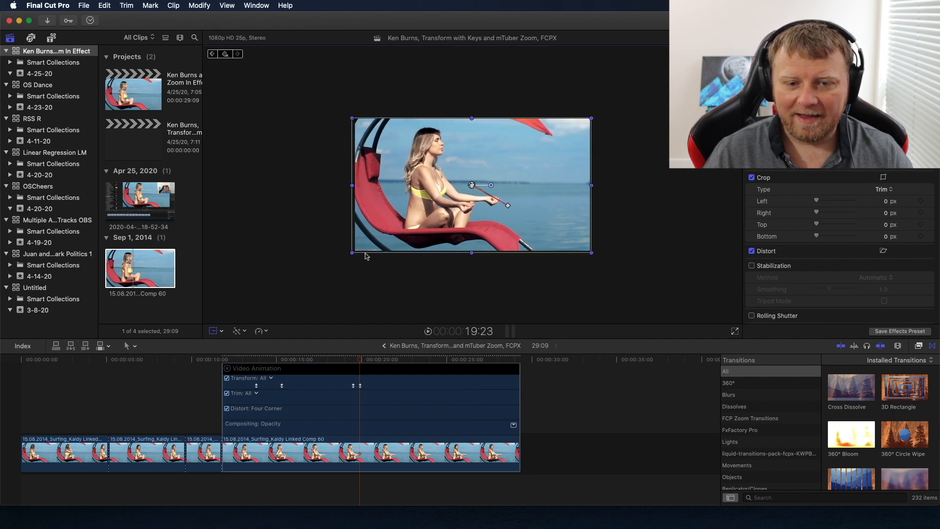
{"action": "mouse_move", "coordinate": [367, 250]}
{"action": "left_mouse_down"}
{"action": "mouse_move", "coordinate": [349, 244]}
{"action": "mouse_move", "coordinate": [358, 247]}
{"action": "left_mouse_up"}
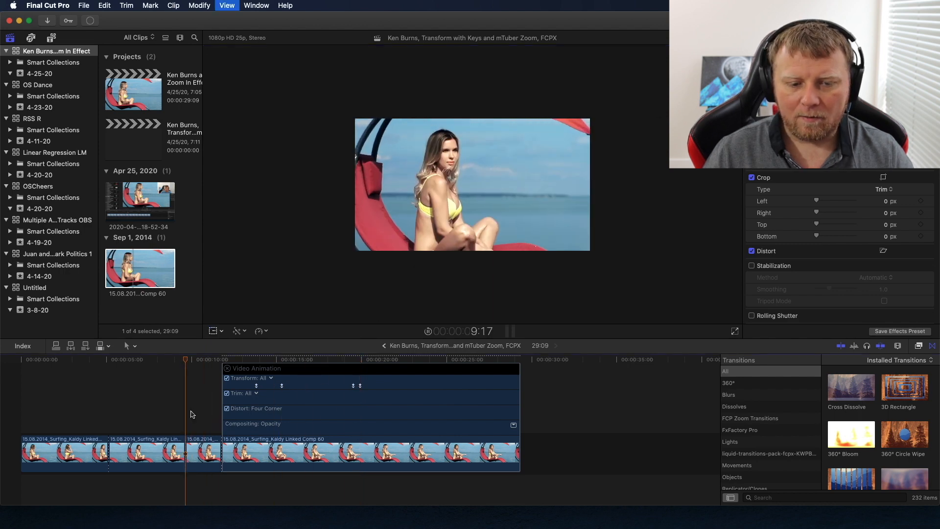
- Play back the keyframed zoom-in and zoom-out, and hide the last segment's video animation
{"action": "left_click", "coordinate": [191, 414]}
{"action": "key", "text": "space"}
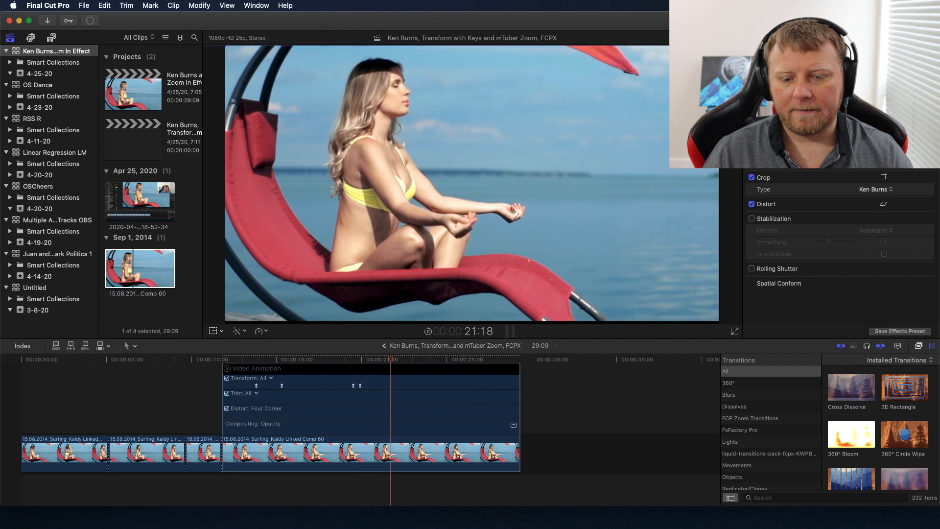
{"action": "key", "text": "space"}
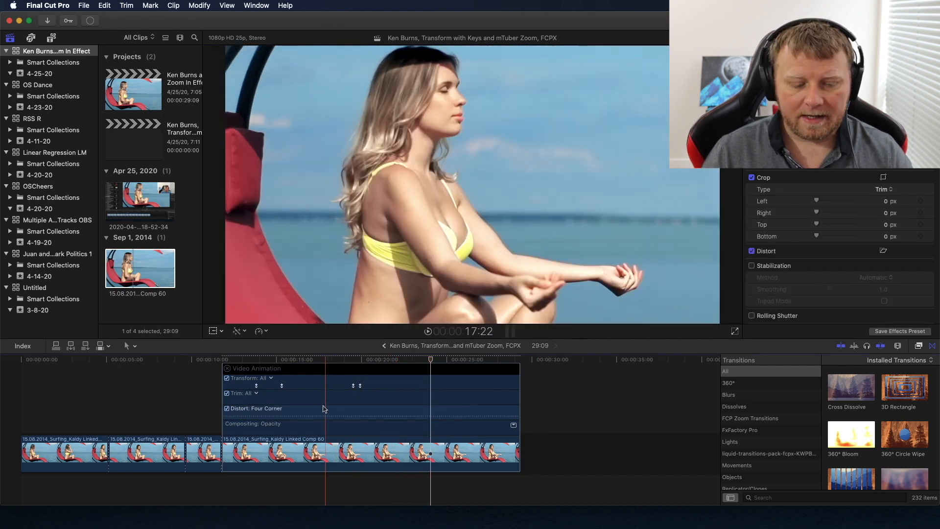
{"action": "key", "text": "ctrl+v"}
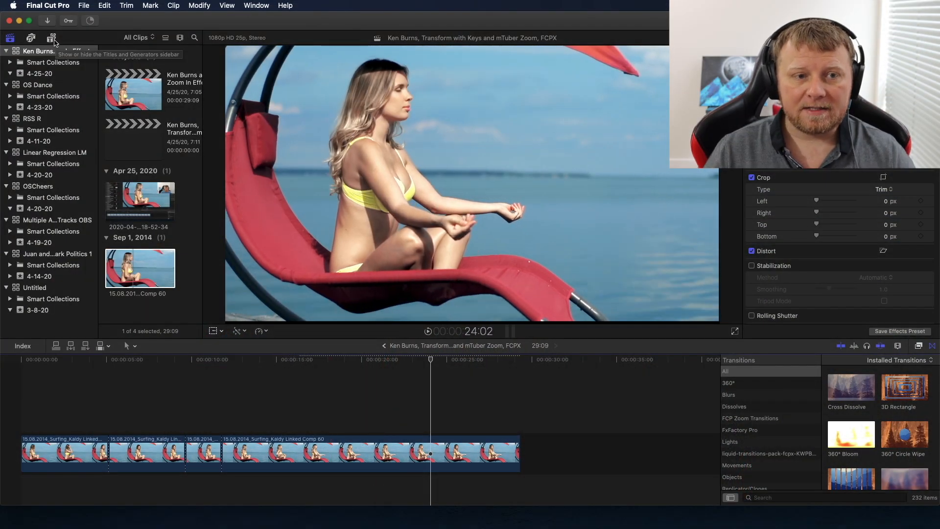
- Connect the mTuber title Zoom Full above the last segment at about 22 seconds and trim it to a duration of 4:19
{"action": "left_click", "coordinate": [52, 38]}
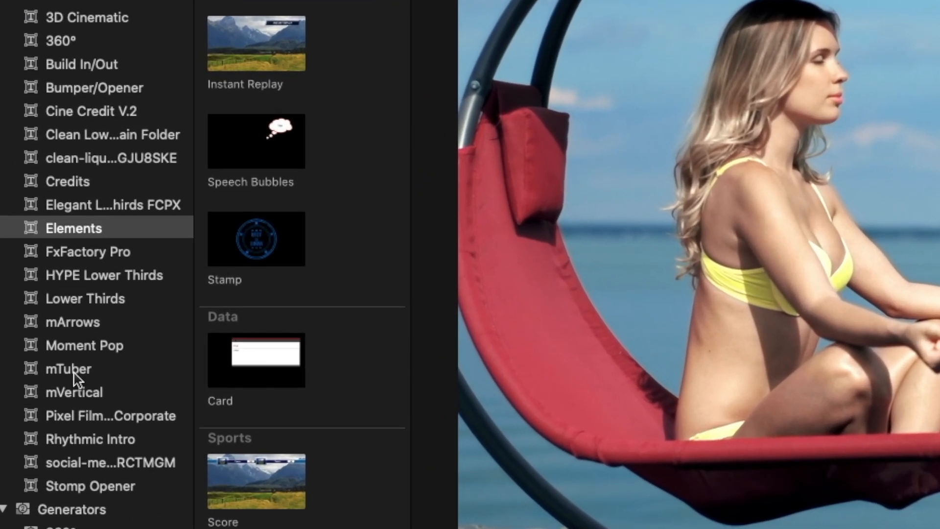
{"action": "left_click", "coordinate": [41, 239]}
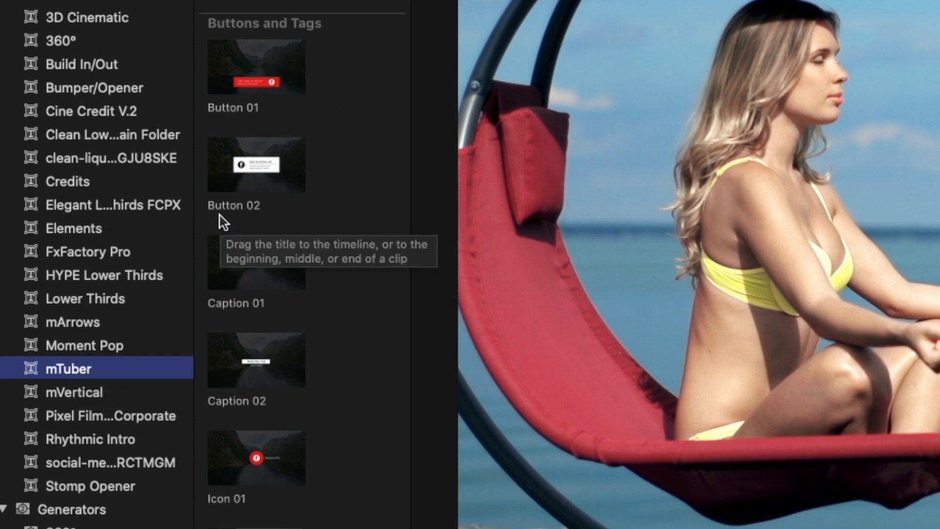
{"action": "left_click", "coordinate": [237, 249]}
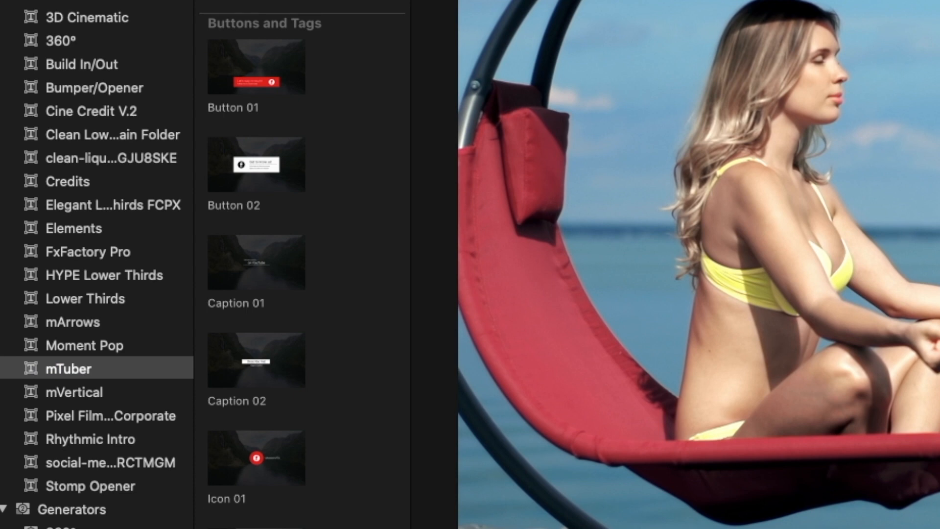
{"action": "scroll", "coordinate": [255, 265], "scroll_direction": "down", "scroll_amount": 10}
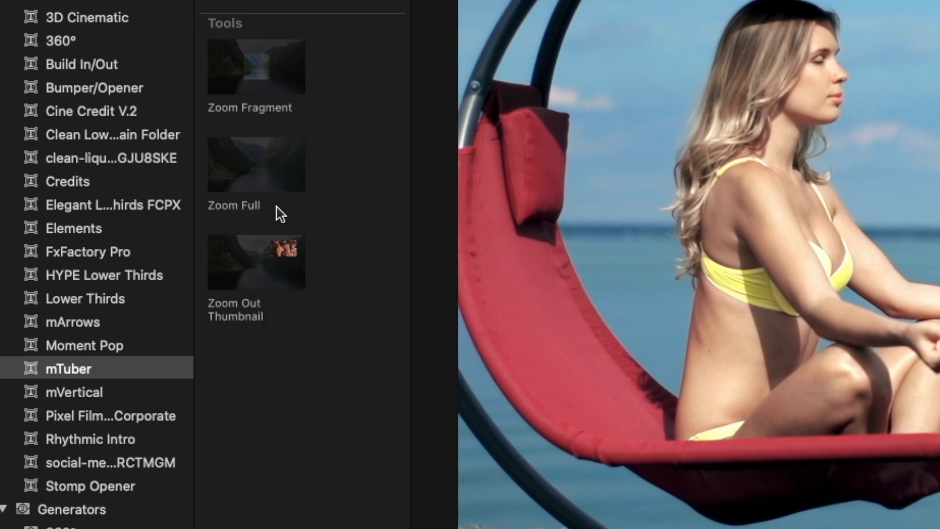
{"action": "left_click", "coordinate": [249, 176]}
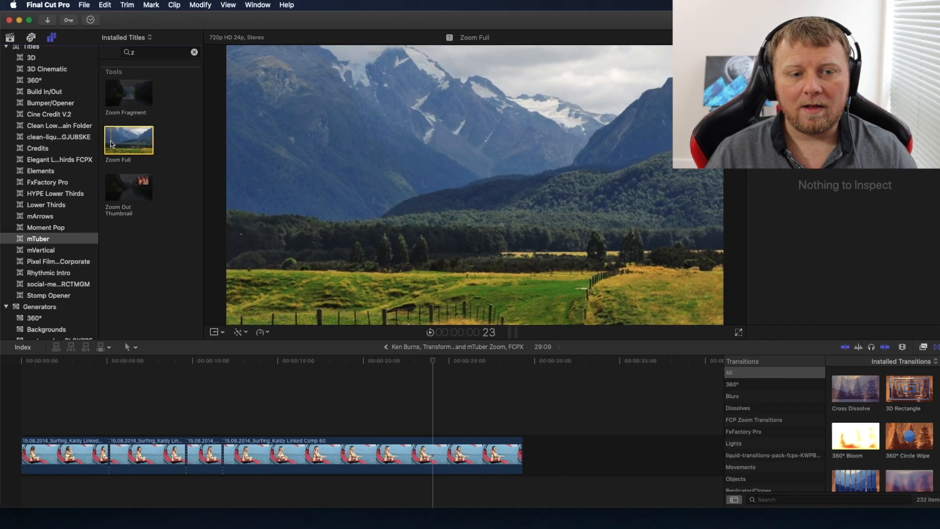
{"action": "left_click_drag", "start_coordinate": [130, 143], "coordinate": [403, 408]}
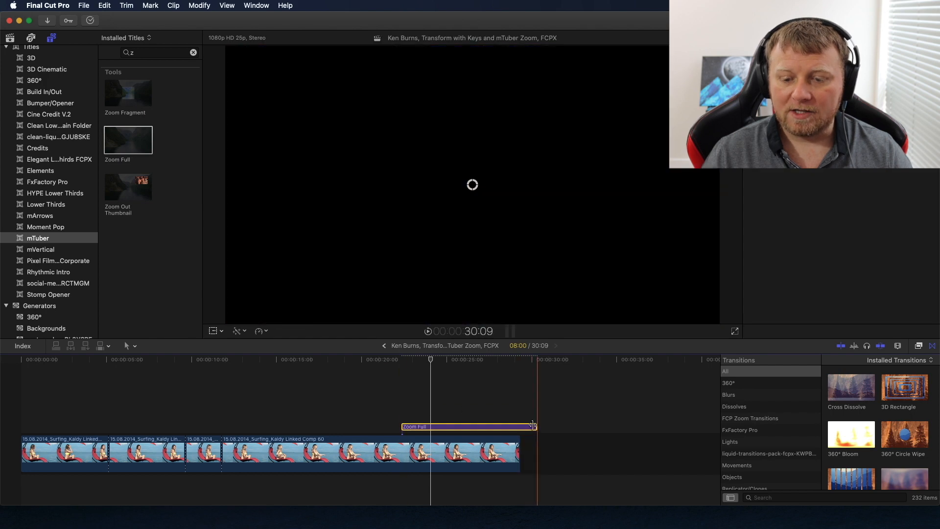
{"action": "left_click_drag", "start_coordinate": [537, 426], "coordinate": [480, 427]}
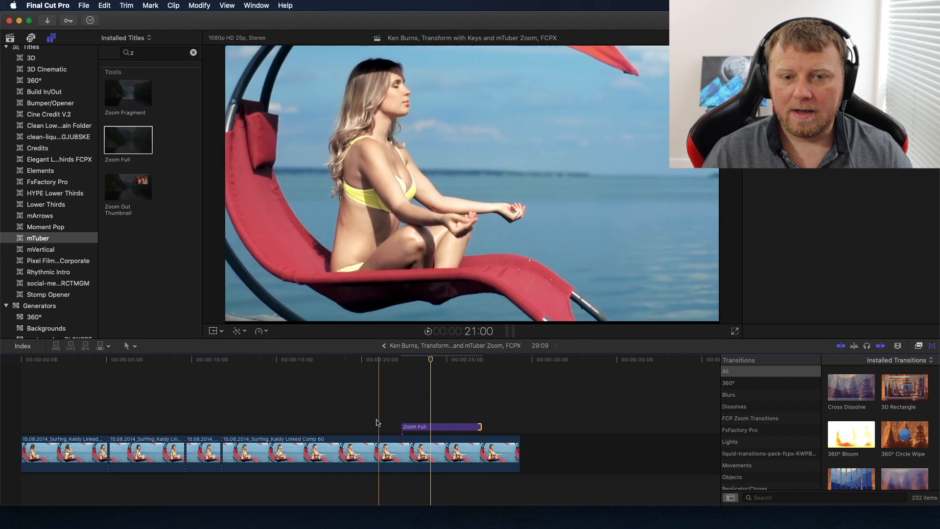
- Centre the Zoom Full title on the woman's head at X -0.3 px, Y 0.4 px with Zoom Scale 194%, and play it back
{"action": "left_click", "coordinate": [440, 411]}
{"action": "left_click", "coordinate": [442, 427]}
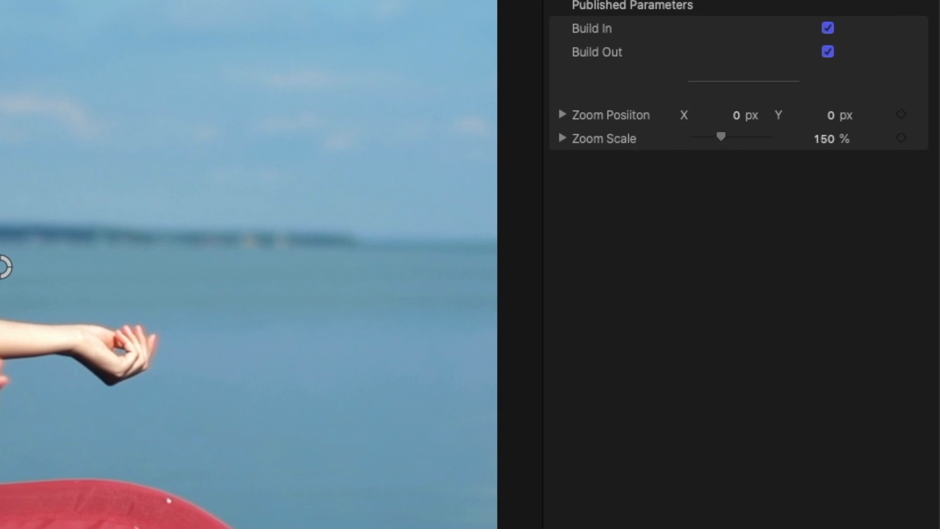
{"action": "left_click_drag", "start_coordinate": [7, 275], "coordinate": [388, 74]}
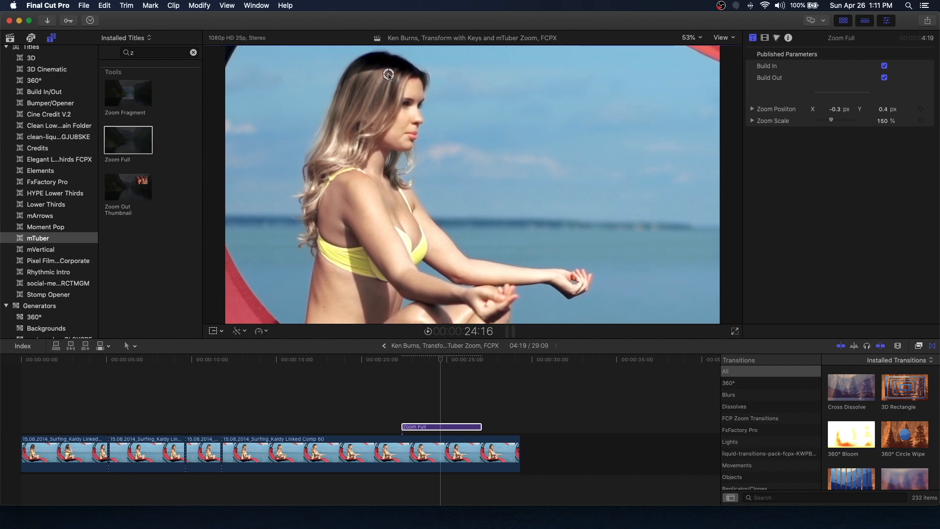
{"action": "left_click_drag", "start_coordinate": [832, 123], "coordinate": [837, 124]}
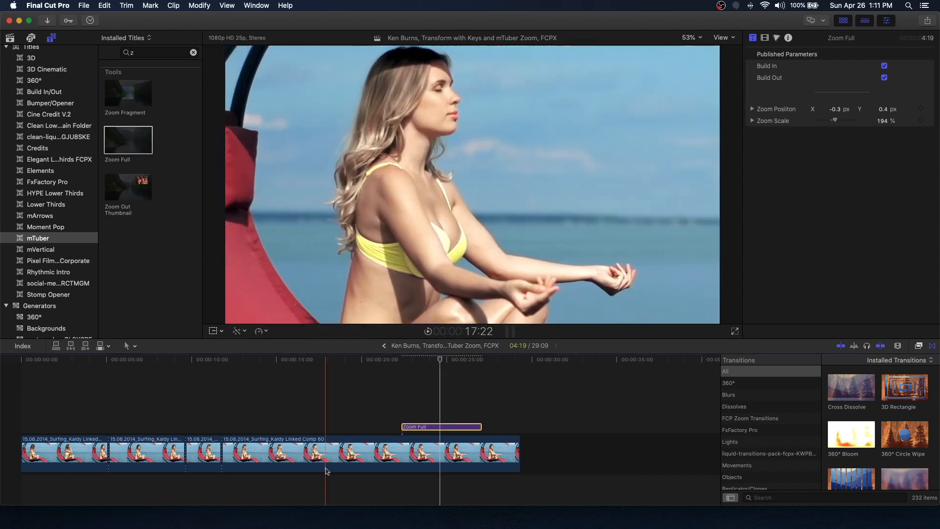
{"action": "left_click", "coordinate": [344, 414]}
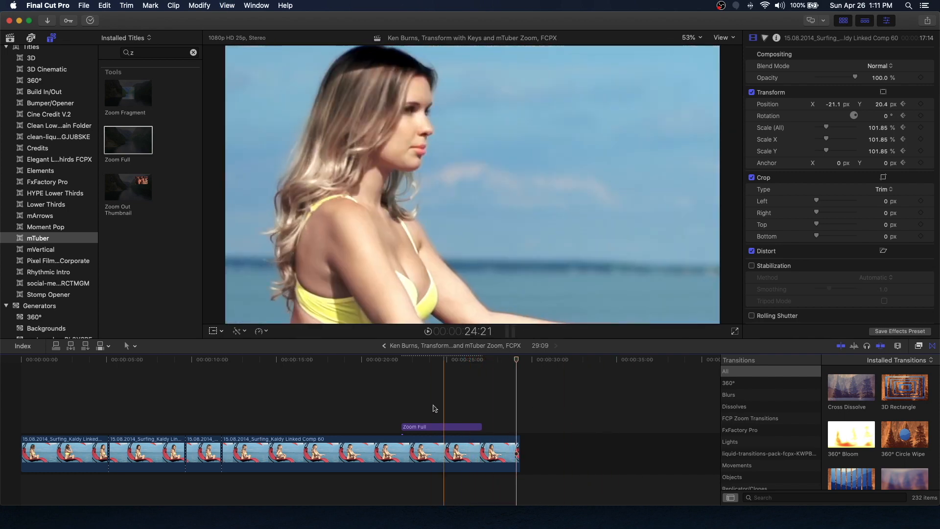
- Turn off Build Out for the Zoom Full title
{"action": "left_click", "coordinate": [437, 427]}
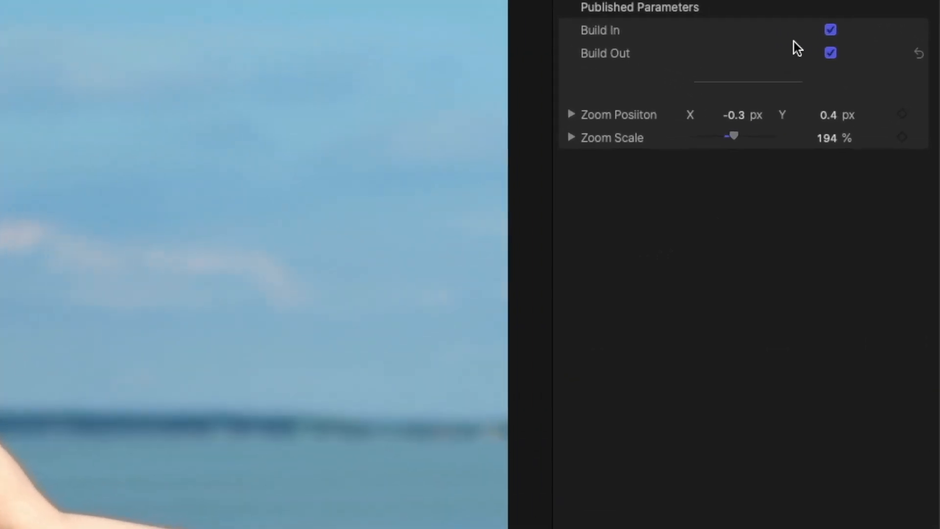
{"action": "left_click", "coordinate": [828, 51]}
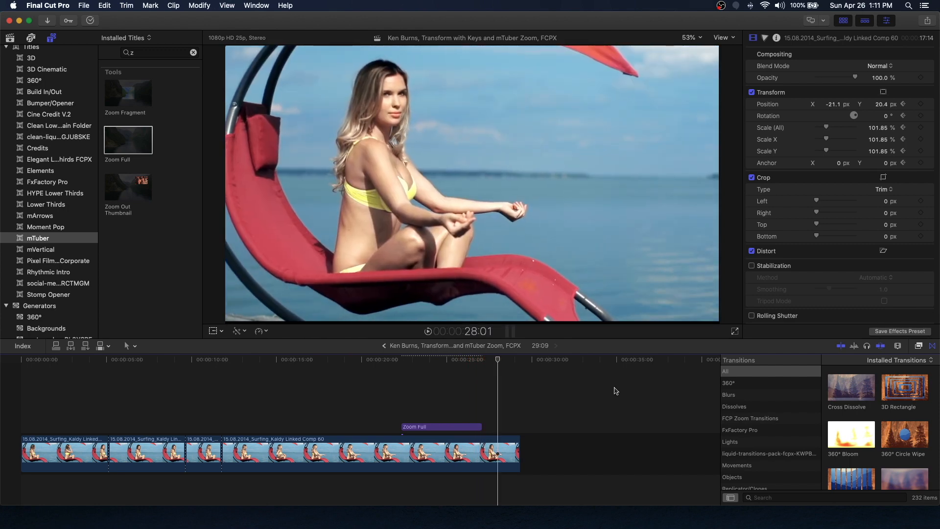
{"action": "left_click", "coordinate": [456, 426]}
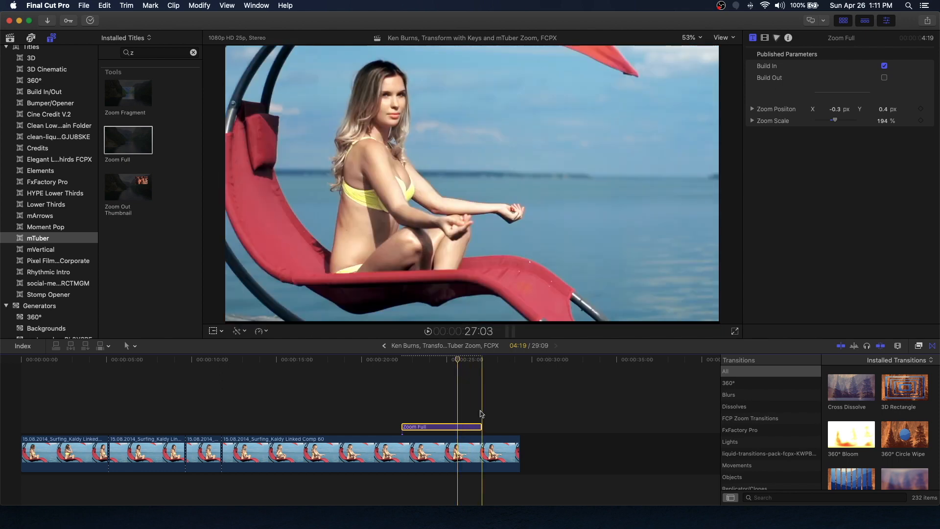
- Cut the last segment at 27:03, where the Zoom Full title ends, and add a Cross Dissolve on the cut, playing back the result
{"action": "left_click", "coordinate": [482, 415]}
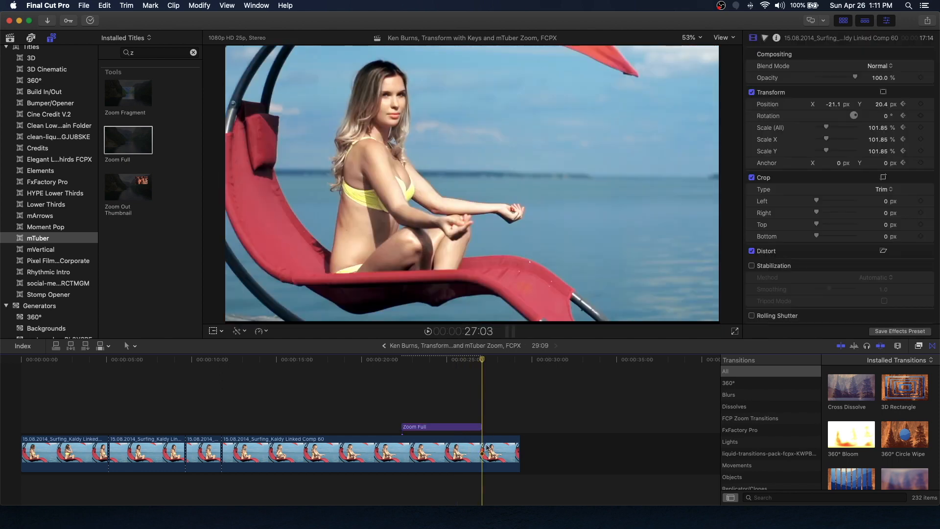
{"action": "key", "text": "a"}
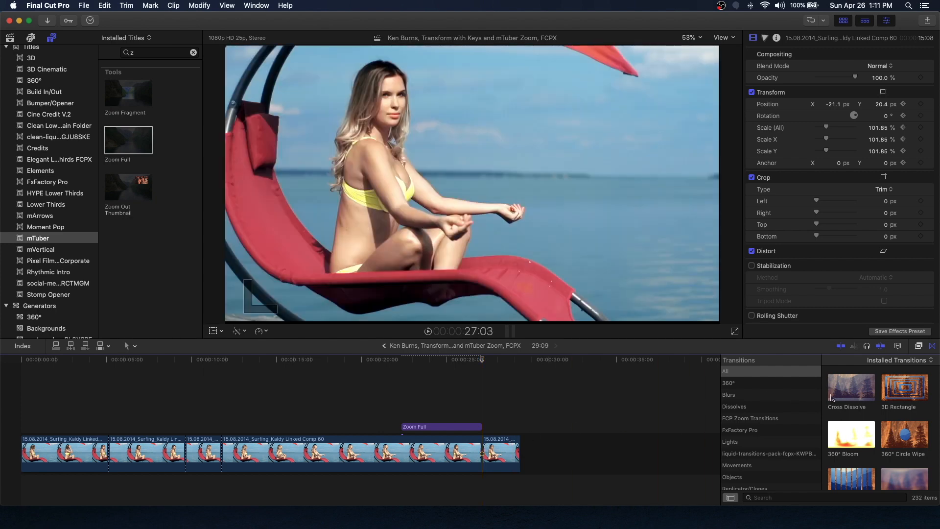
{"action": "left_click_drag", "start_coordinate": [844, 395], "coordinate": [485, 448]}
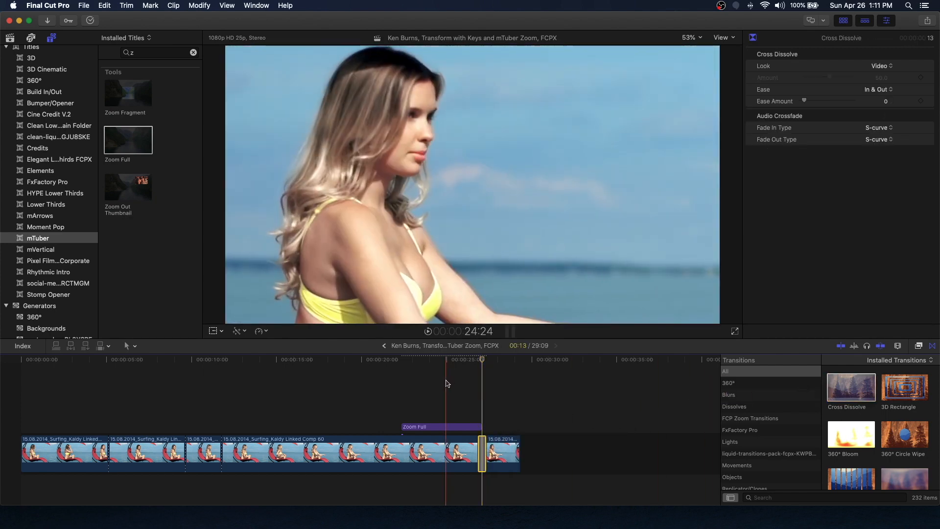
{"action": "left_click", "coordinate": [447, 383]}
{"action": "key", "text": "space"}
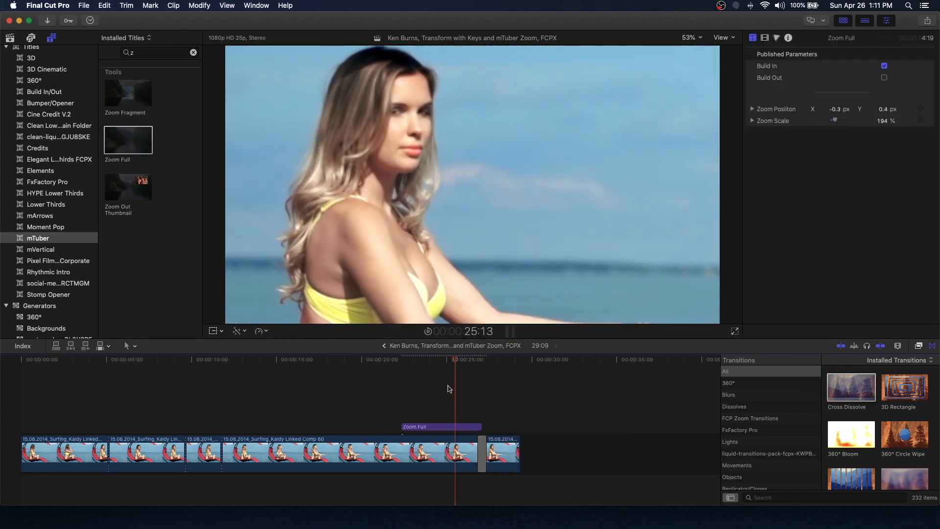